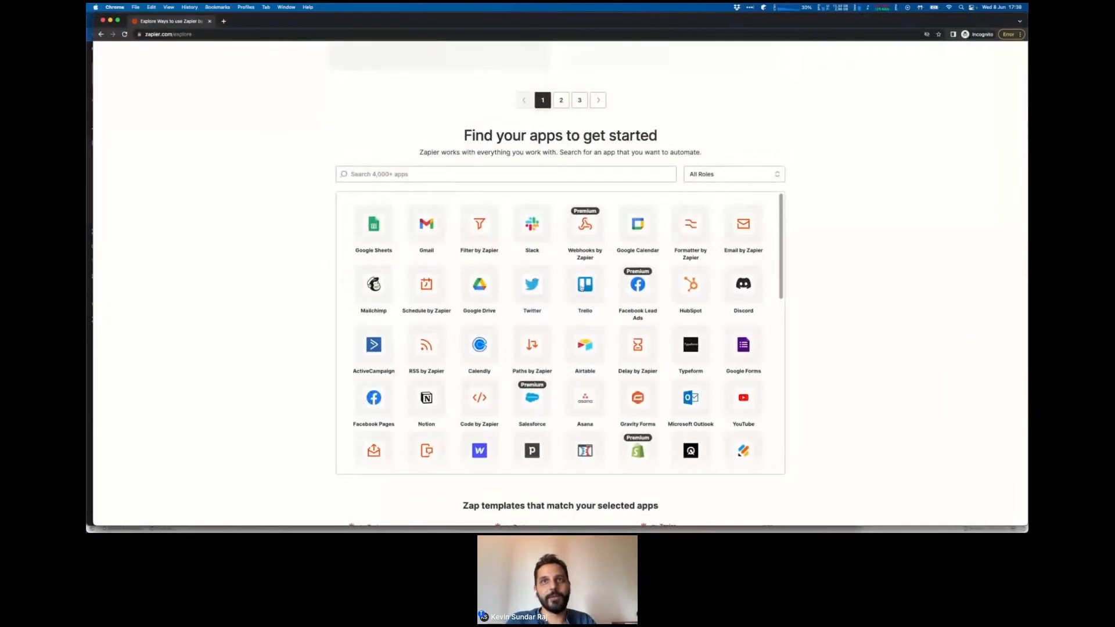
# Step: Browse the catalogue of apps that Zapier can automate on the Explore page
pyautogui.scroll(-3, 578, 296)
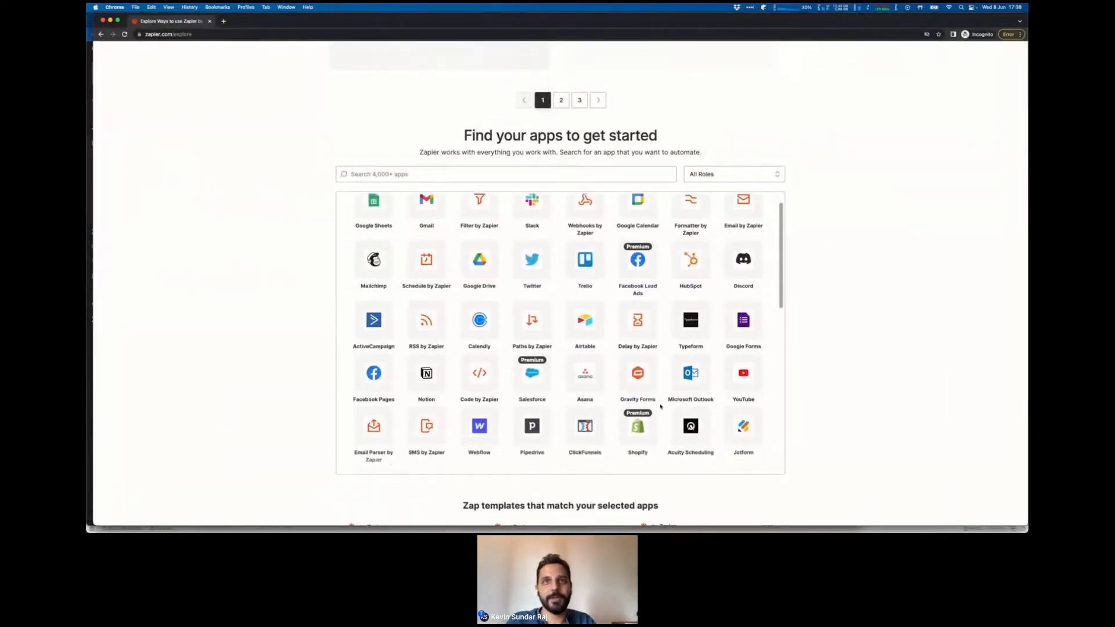
pyautogui.scroll(-5, 578, 296)
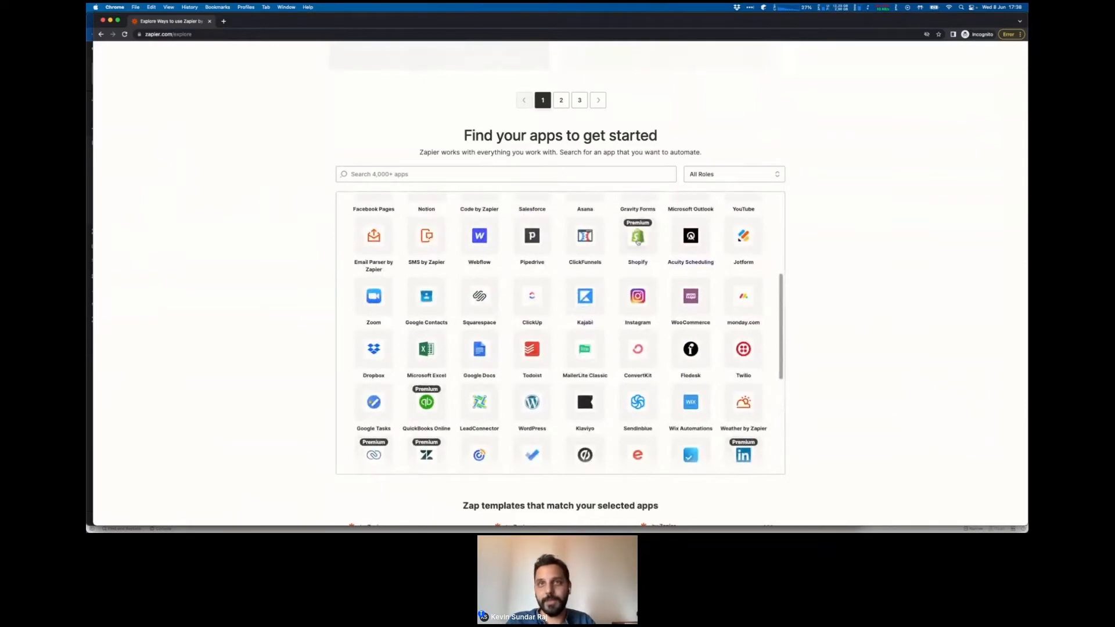
pyautogui.scroll(1, 635, 243)
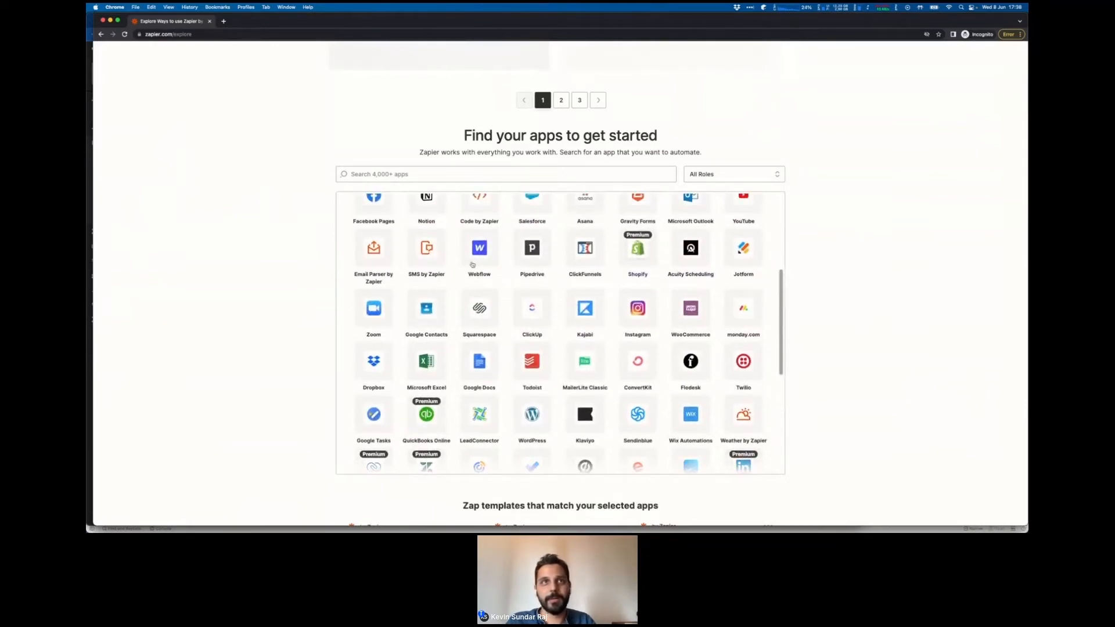
pyautogui.scroll(-8, 480, 337)
pyautogui.scroll(7, 417, 233)
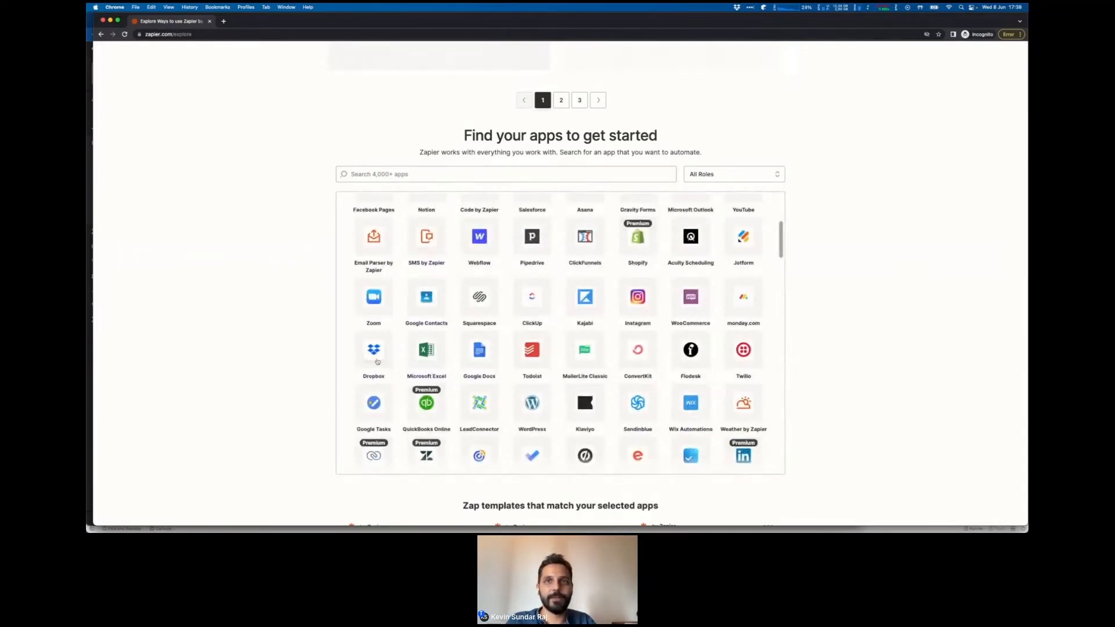
pyautogui.scroll(-15, 705, 338)
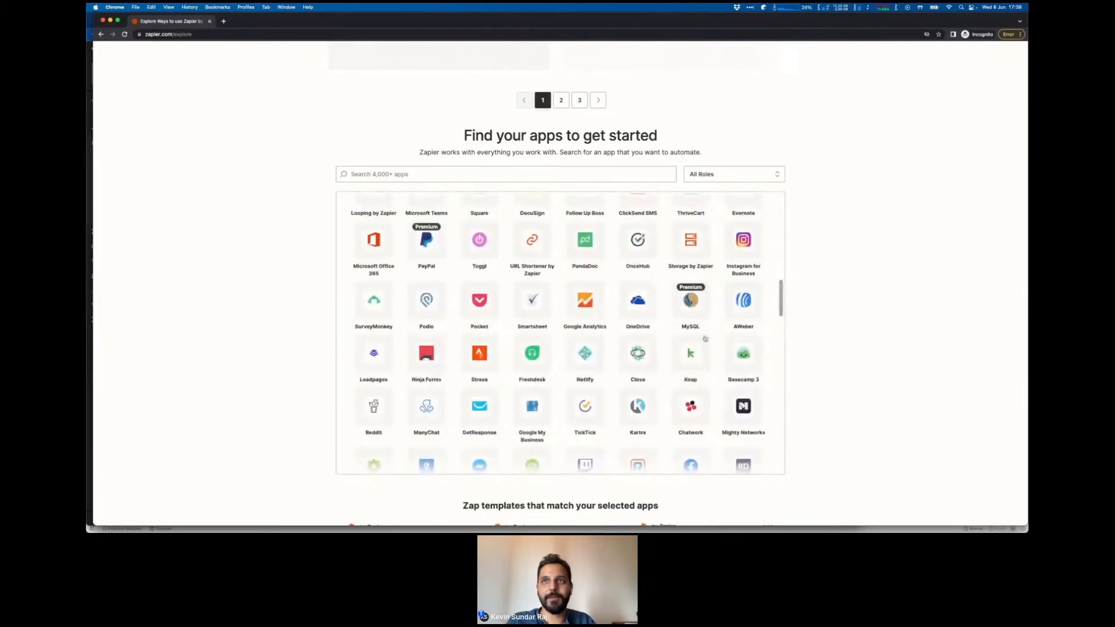
pyautogui.scroll(-15, 719, 285)
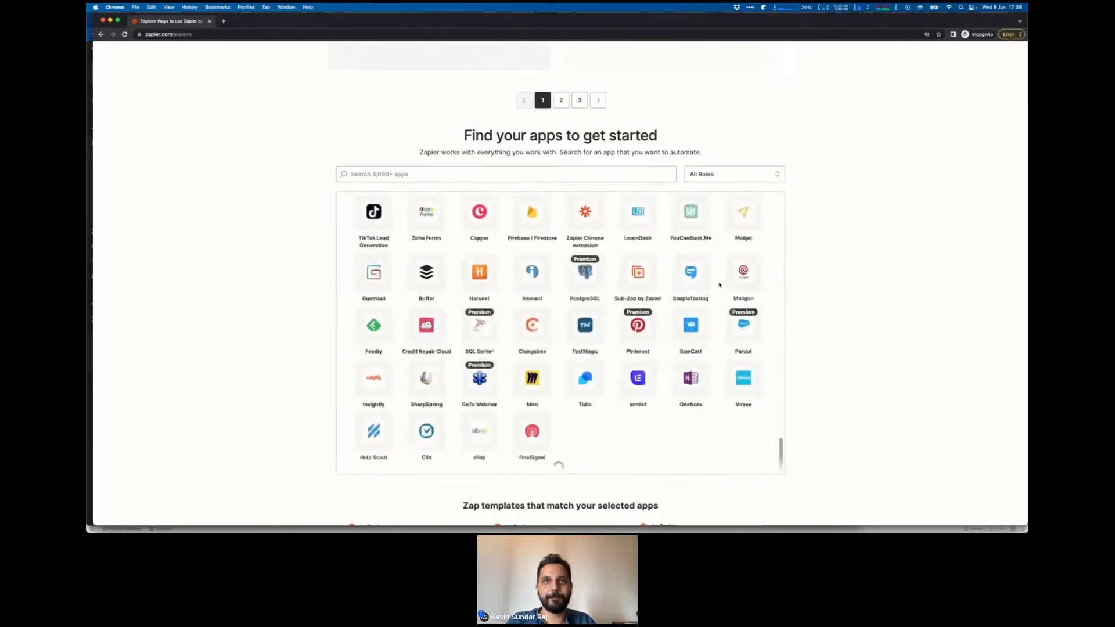
pyautogui.scroll(10, 539, 375)
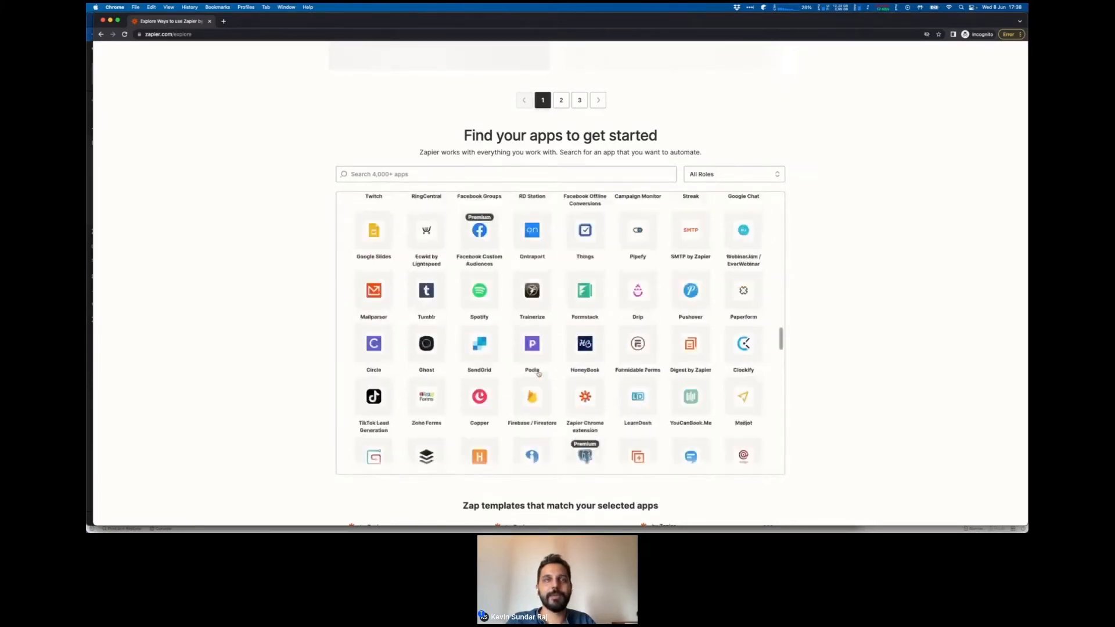
pyautogui.scroll(8, 560, 333)
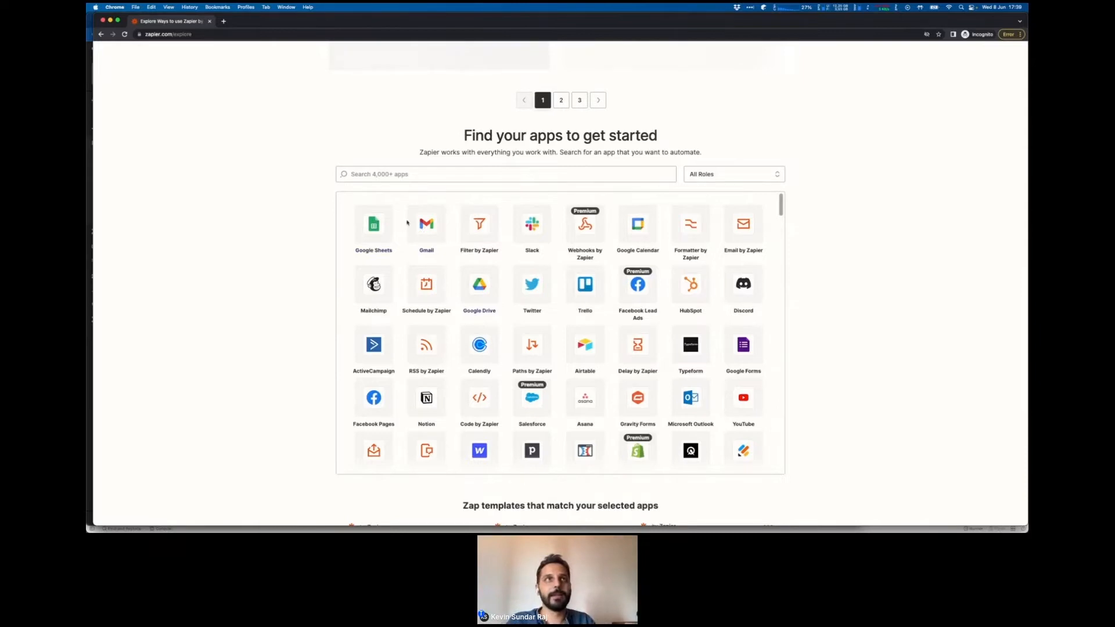
# Step: Switch to the presentation and show the "Let's build (1/3)" slide
pyautogui.hotkey('ctrl', 'Up')
pyautogui.click(367, 212)
pyautogui.hotkey('ctrl', 'Right')
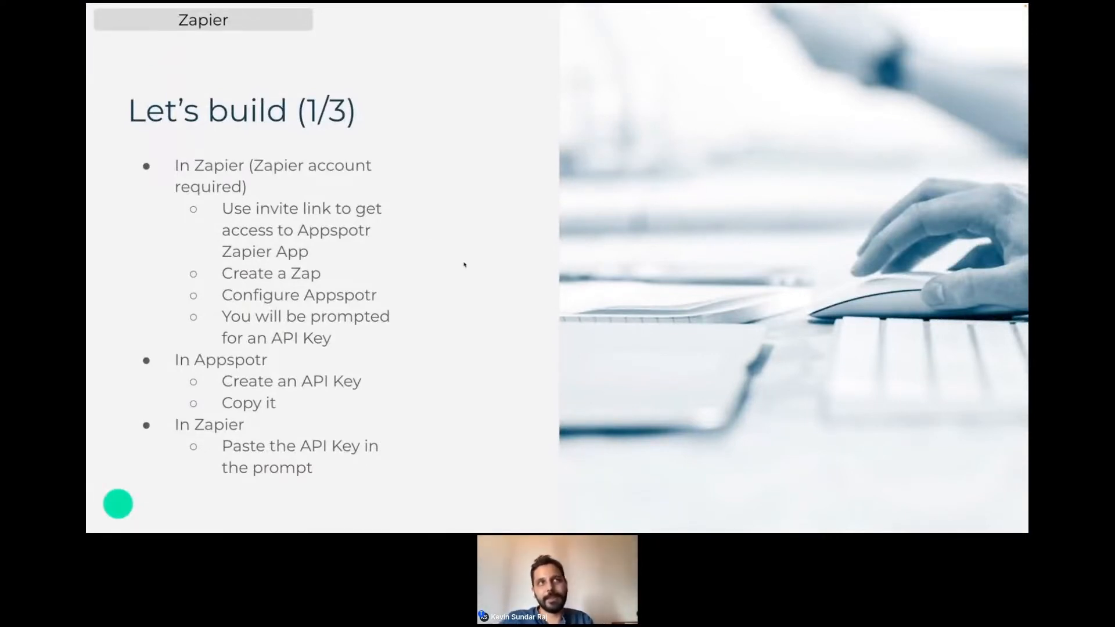
# Step: Switch to the Zapier account's Zaps page and examine the plan's monthly task usage
pyautogui.hotkey('ctrl', 'Left')
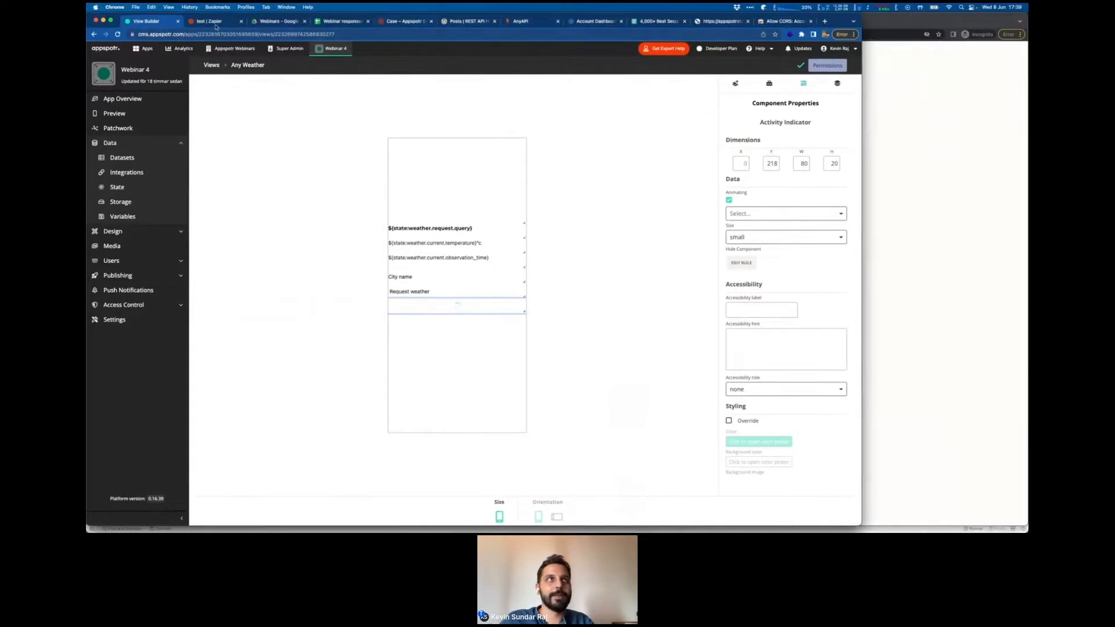
pyautogui.click(212, 21)
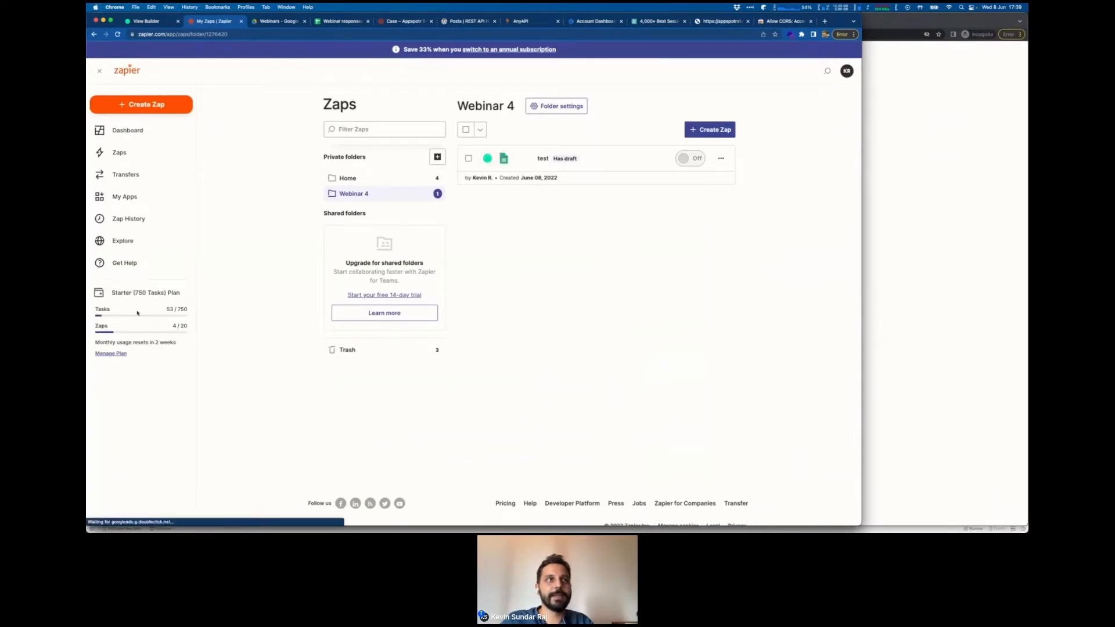
pyautogui.moveTo(190, 312); pyautogui.dragTo(92, 310)
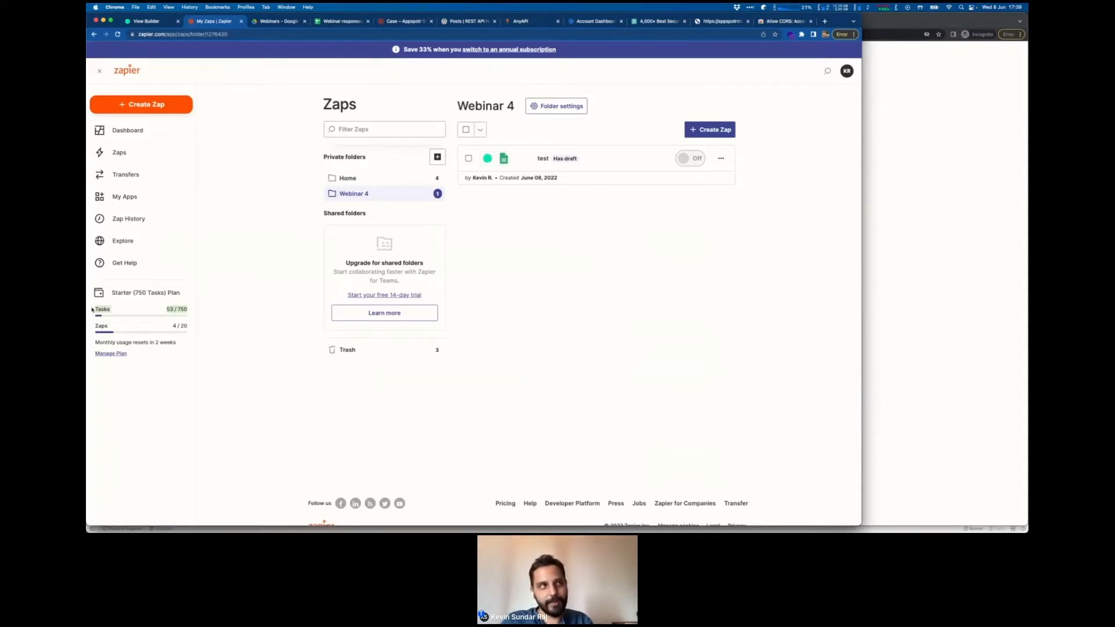
pyautogui.click(204, 310)
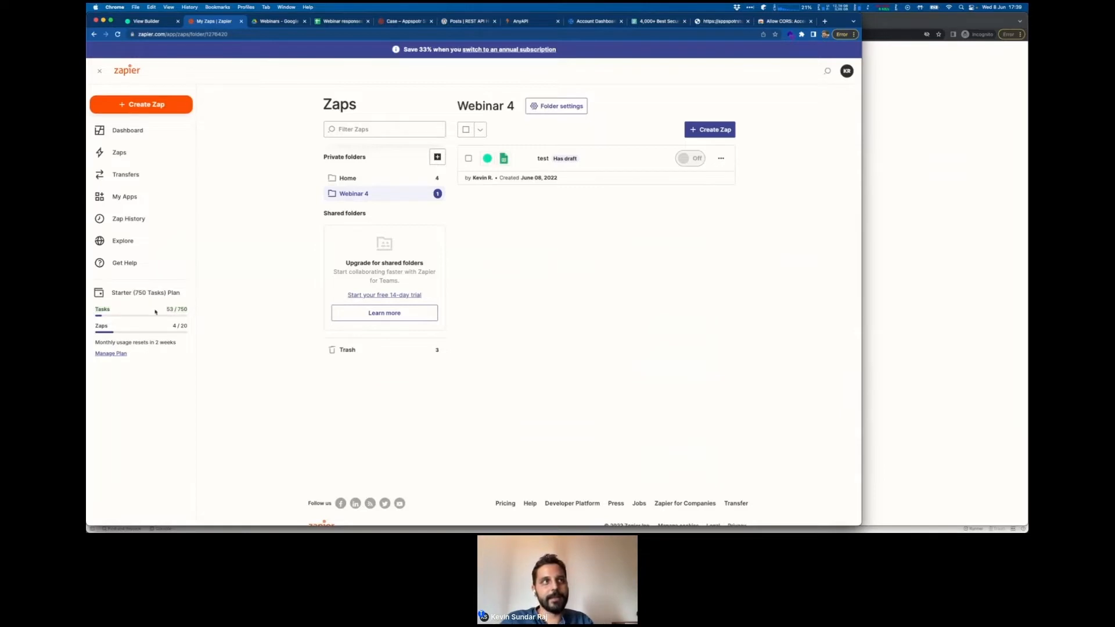
pyautogui.moveTo(96, 311); pyautogui.dragTo(186, 311)
# Step: Switch to the presentation and review the slides from "What is Zapier" through "Connecting with Appspotr" to "Let's build (1/3)"
pyautogui.hotkey('ctrl', 'Right')
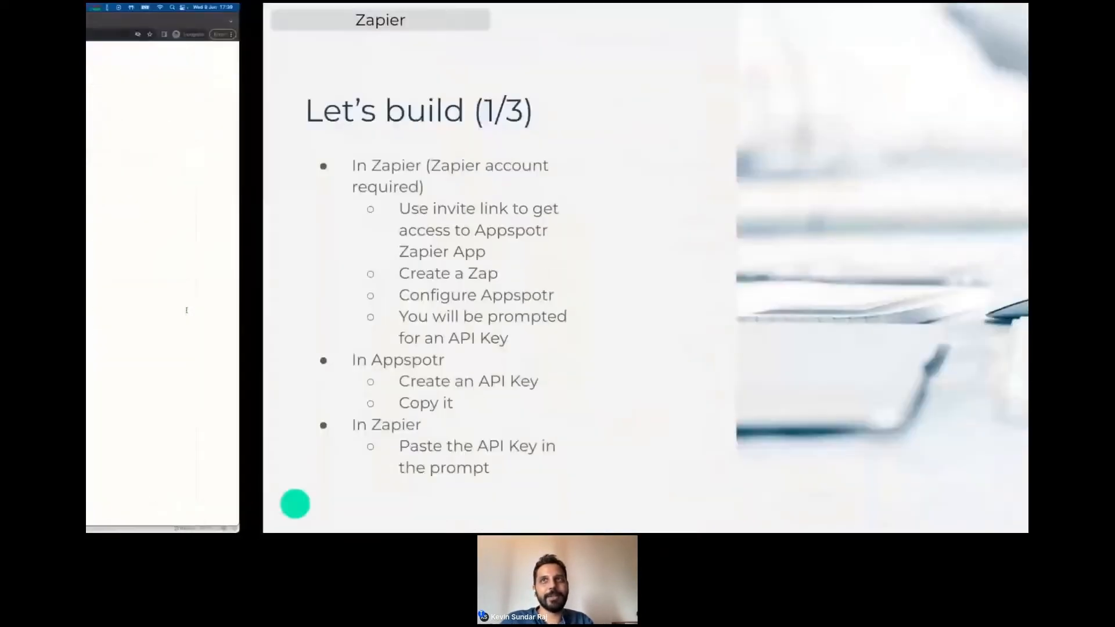
pyautogui.press('Left')
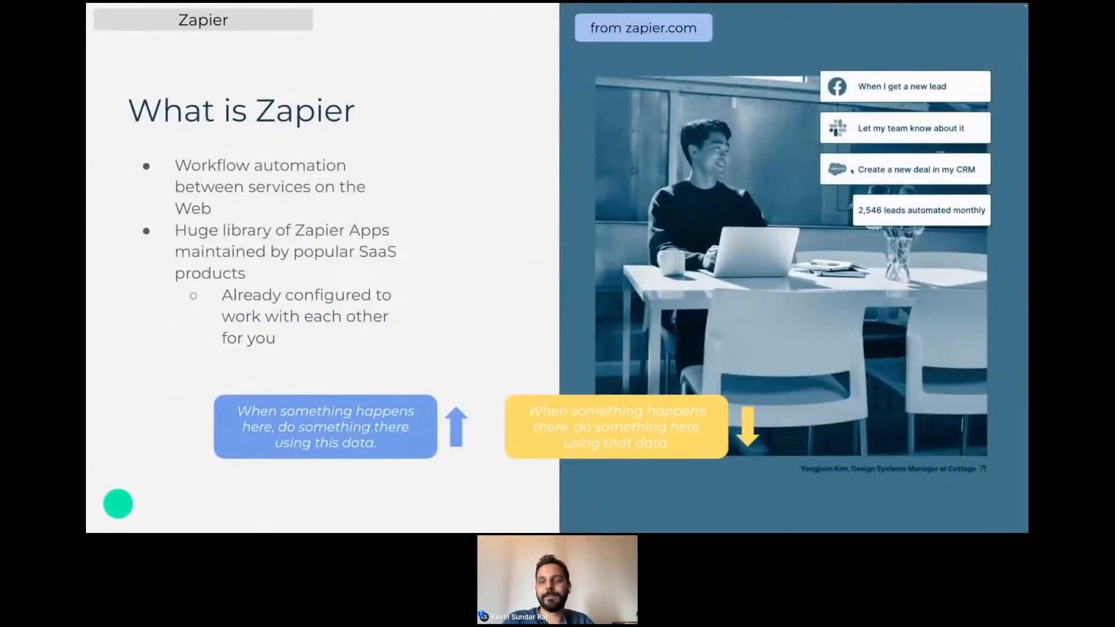
pyautogui.press('Right')
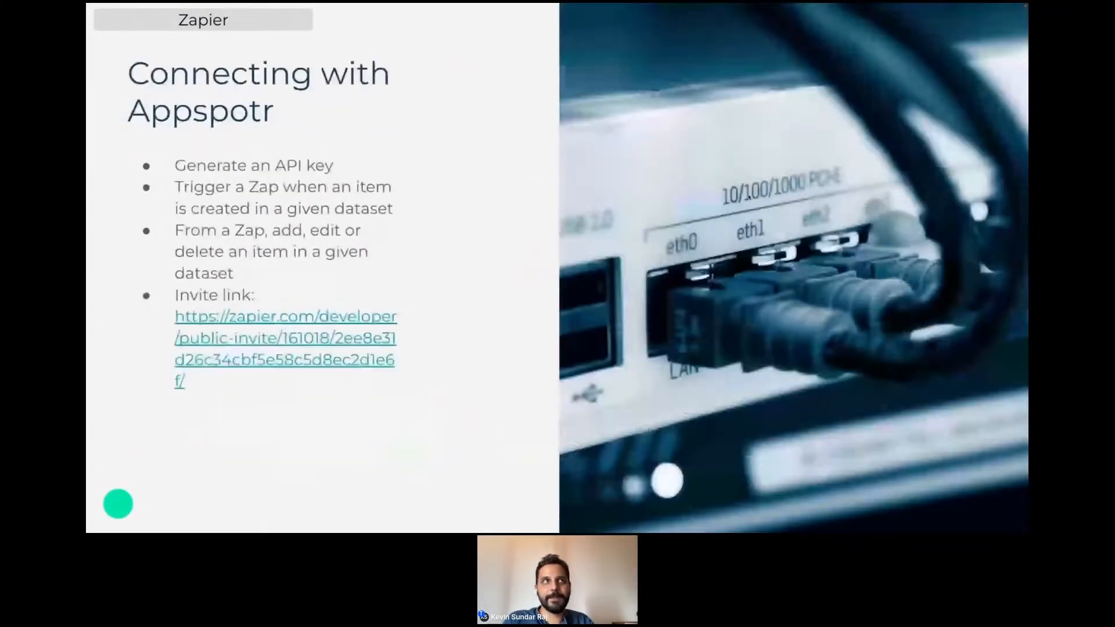
pyautogui.press('Right')
pyautogui.press('super+Tab')
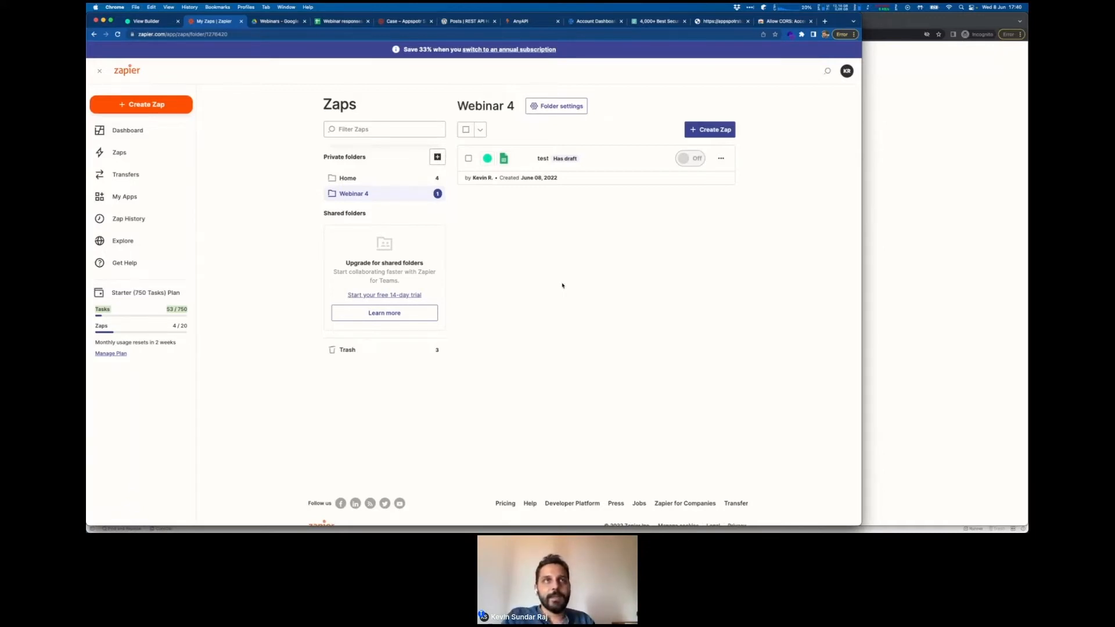
pyautogui.hotkey('ctrl', 'Right')
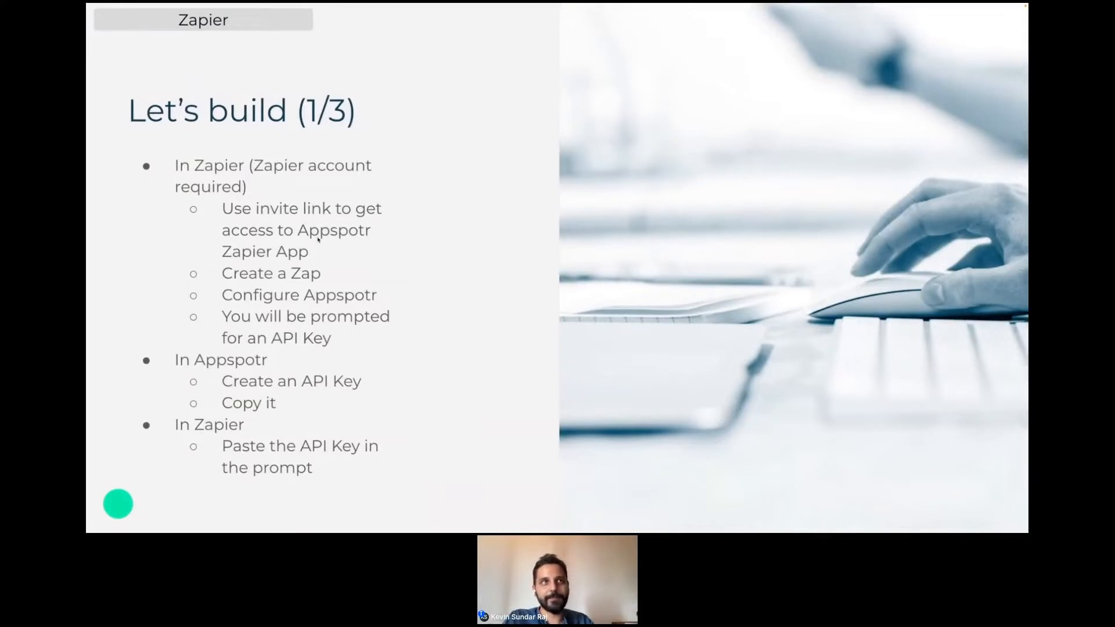
# Step: Create a new Zap in Zapier and choose Appspotr (1.0.0) as its trigger app
pyautogui.hotkey('ctrl', 'Left')
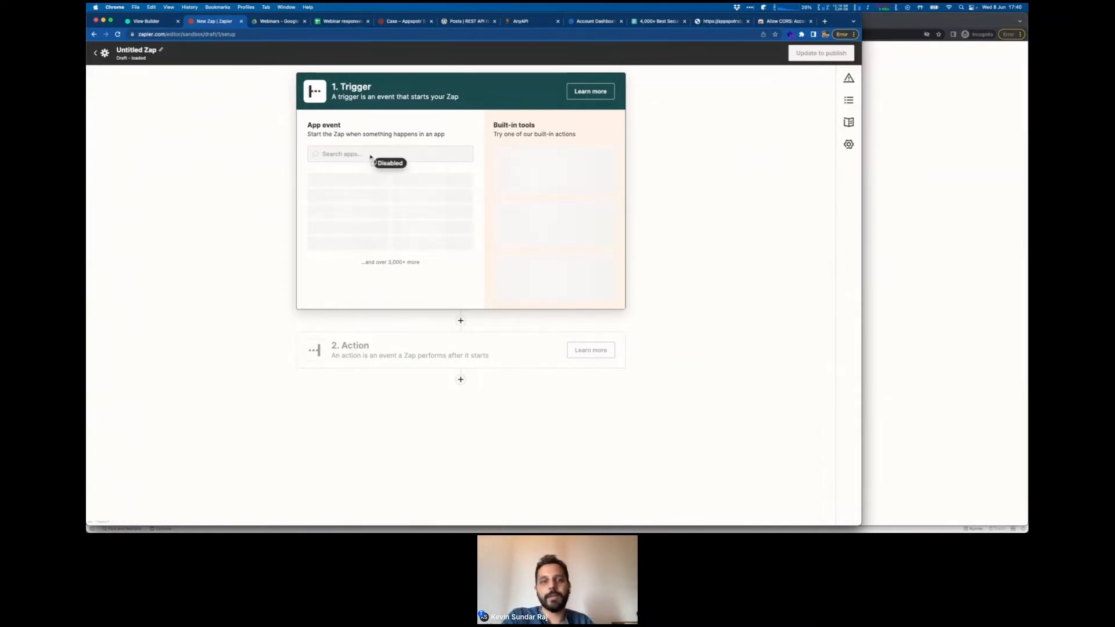
pyautogui.click(118, 35)
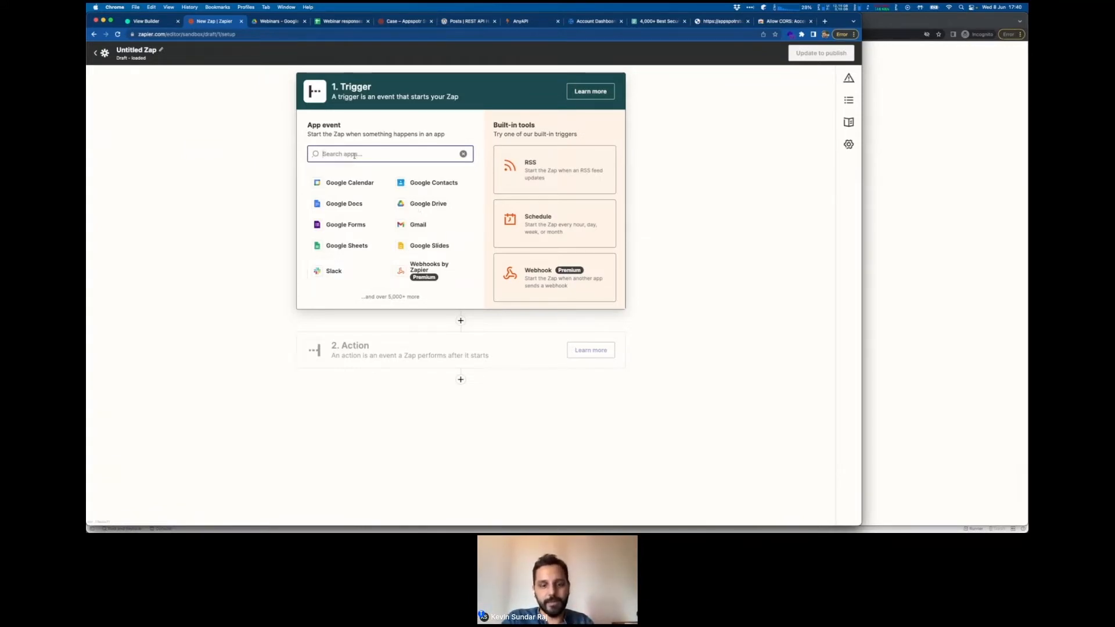
pyautogui.write('App')
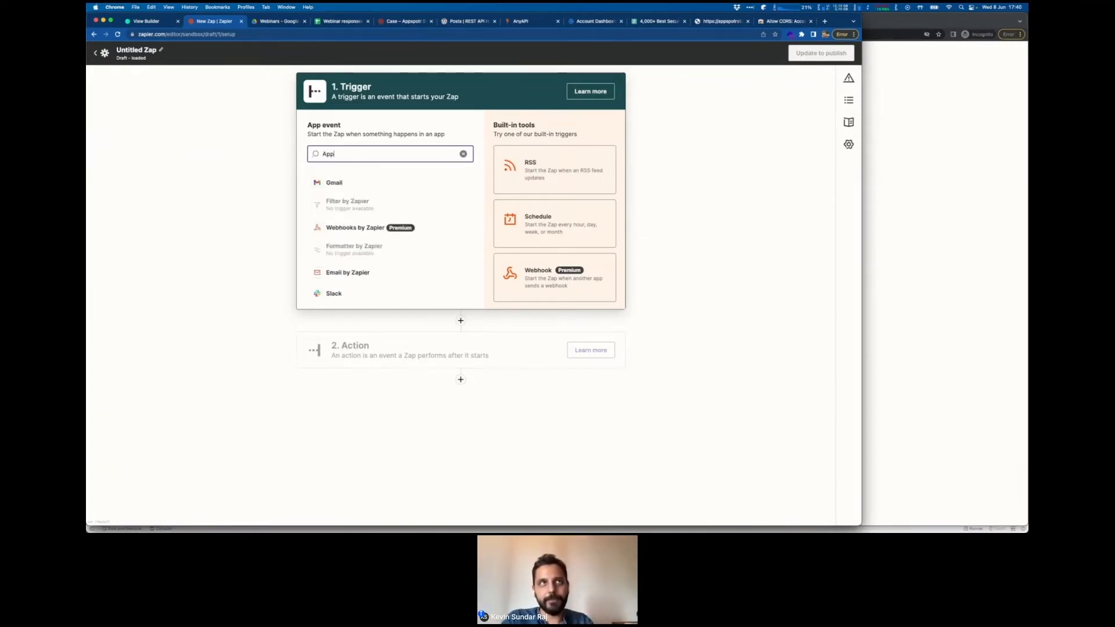
pyautogui.write('sp')
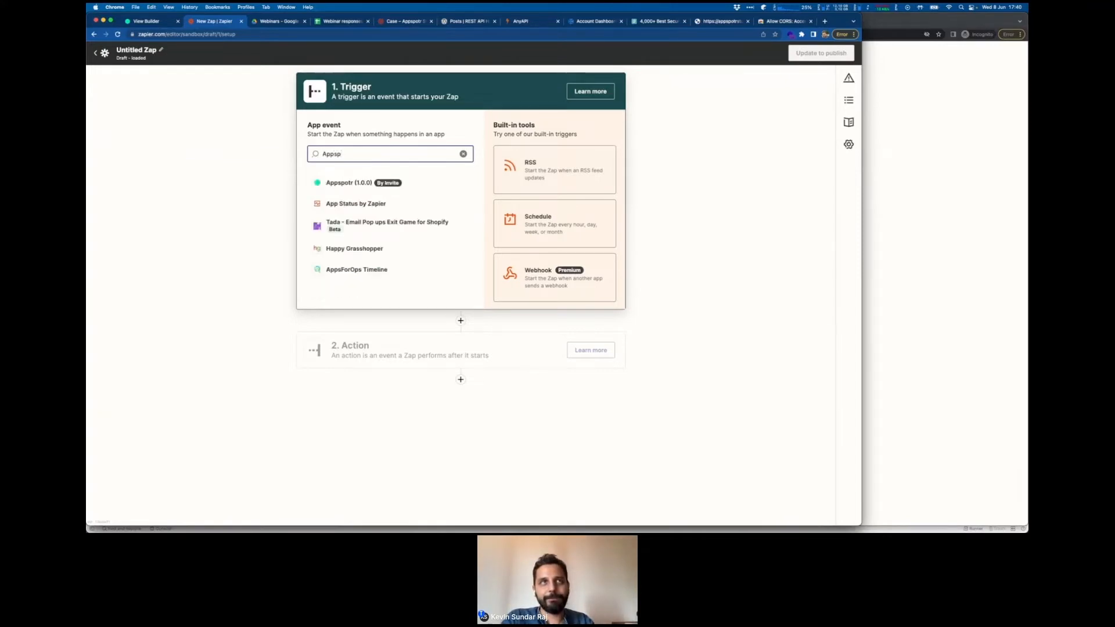
pyautogui.click(409, 183)
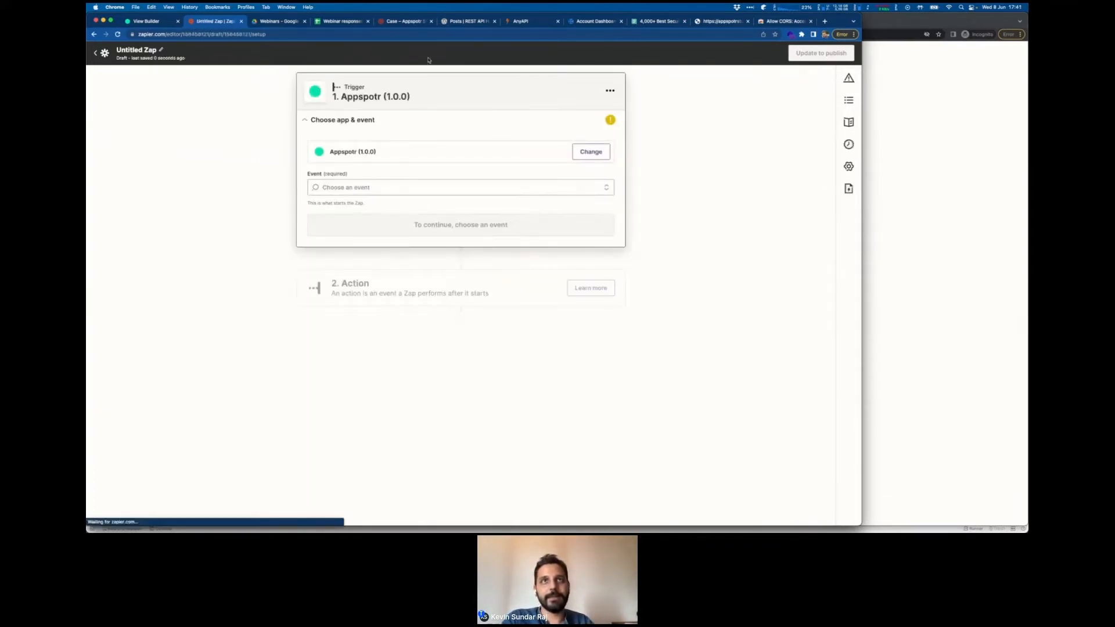
# Step: Set the trigger event to New Dataset Item in Dataset and continue to the account selection
pyautogui.click(380, 188)
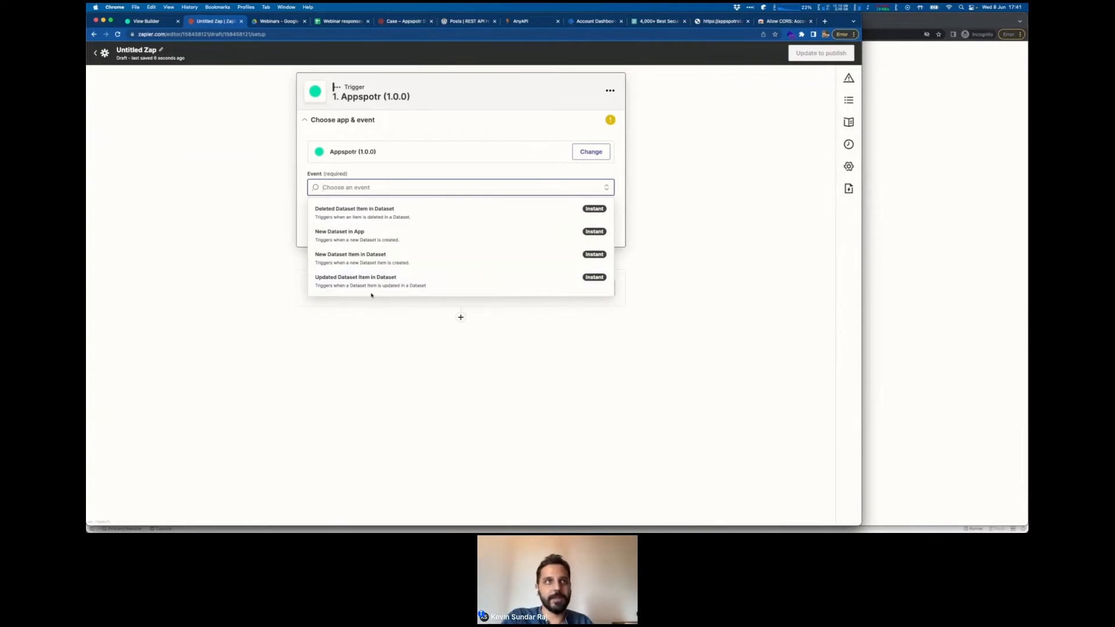
pyautogui.click(430, 261)
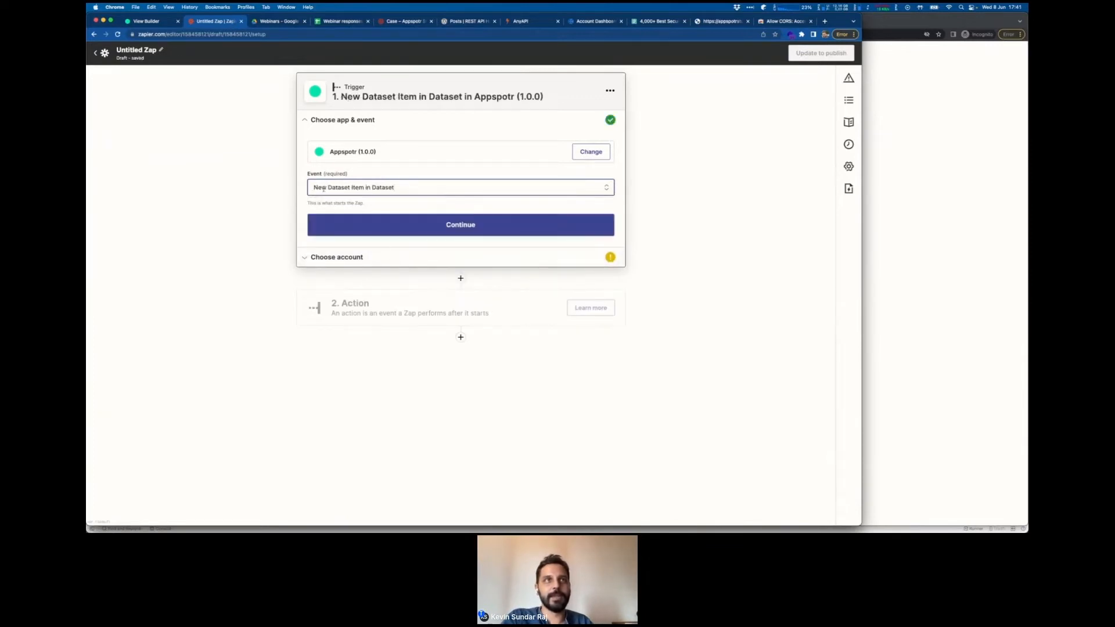
pyautogui.click(449, 228)
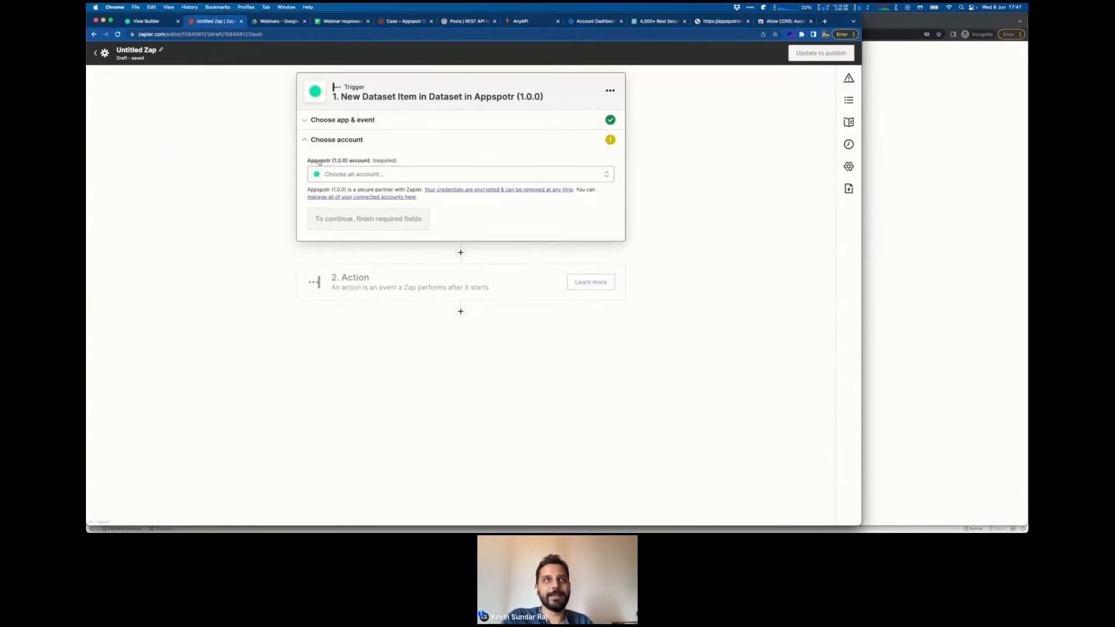
# Step: Start connecting a new Appspotr account for the trigger and consult the build instructions slide about the API key
pyautogui.click(435, 175)
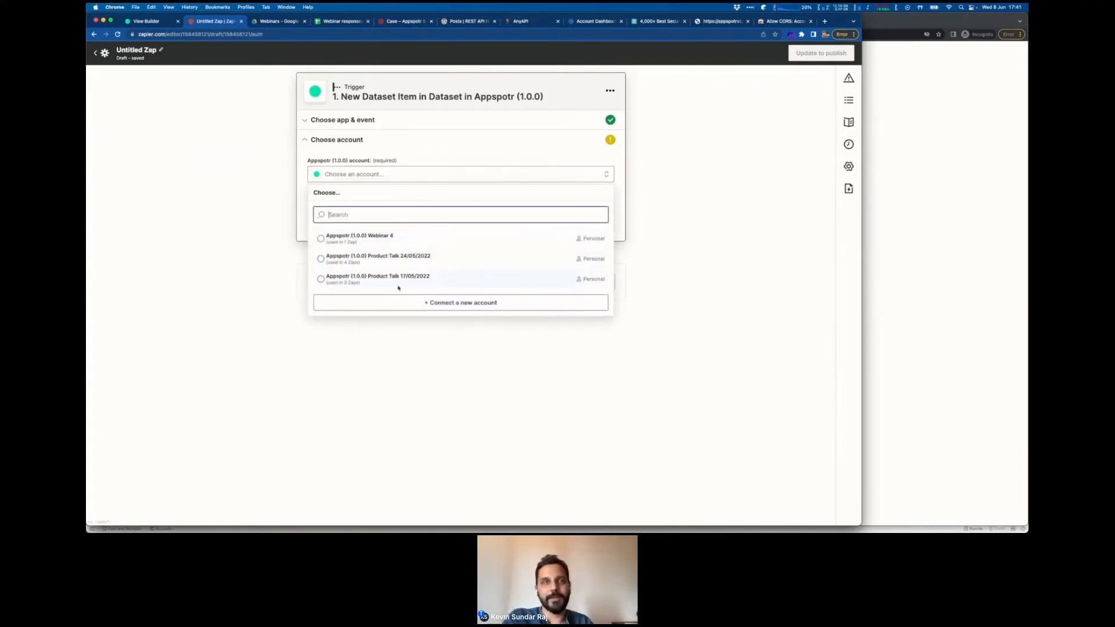
pyautogui.click(500, 303)
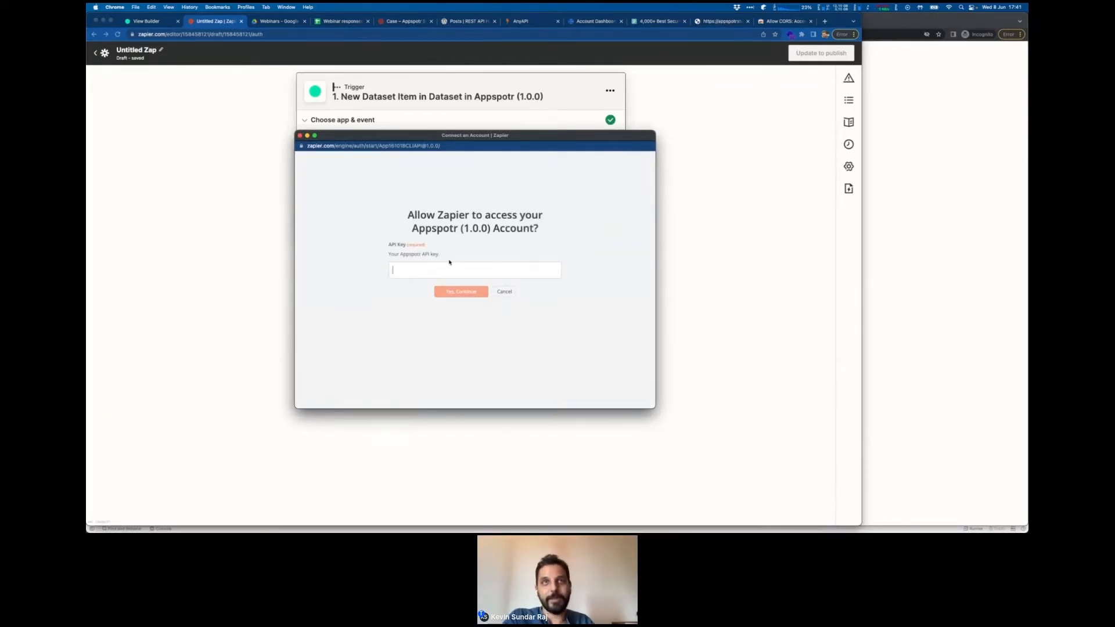
pyautogui.hotkey('ctrl', 'Right')
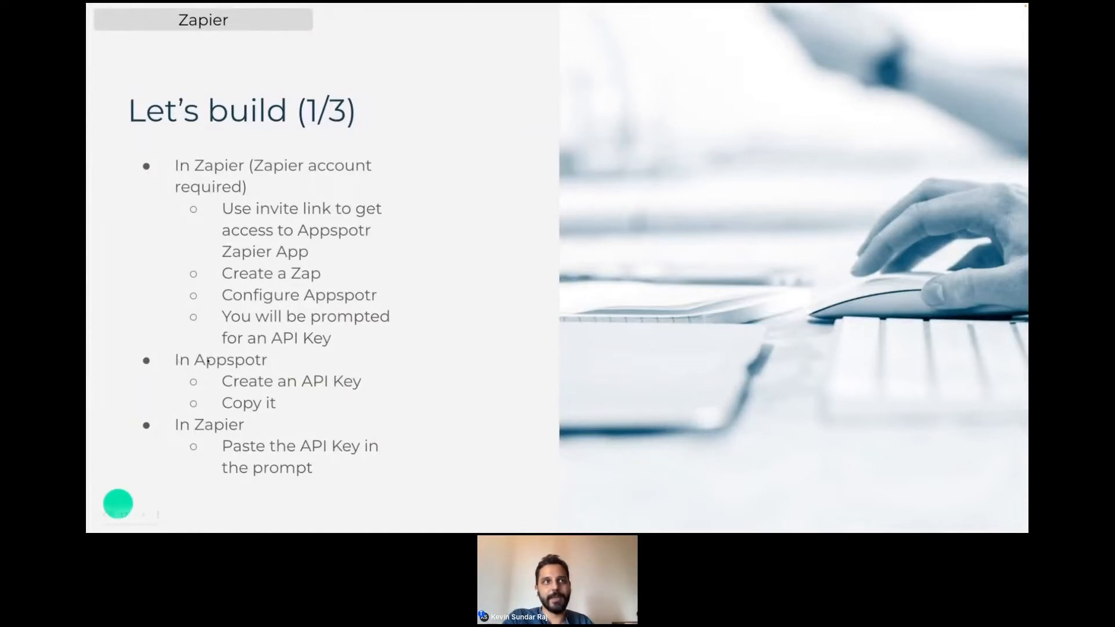
pyautogui.hotkey('ctrl', 'Left')
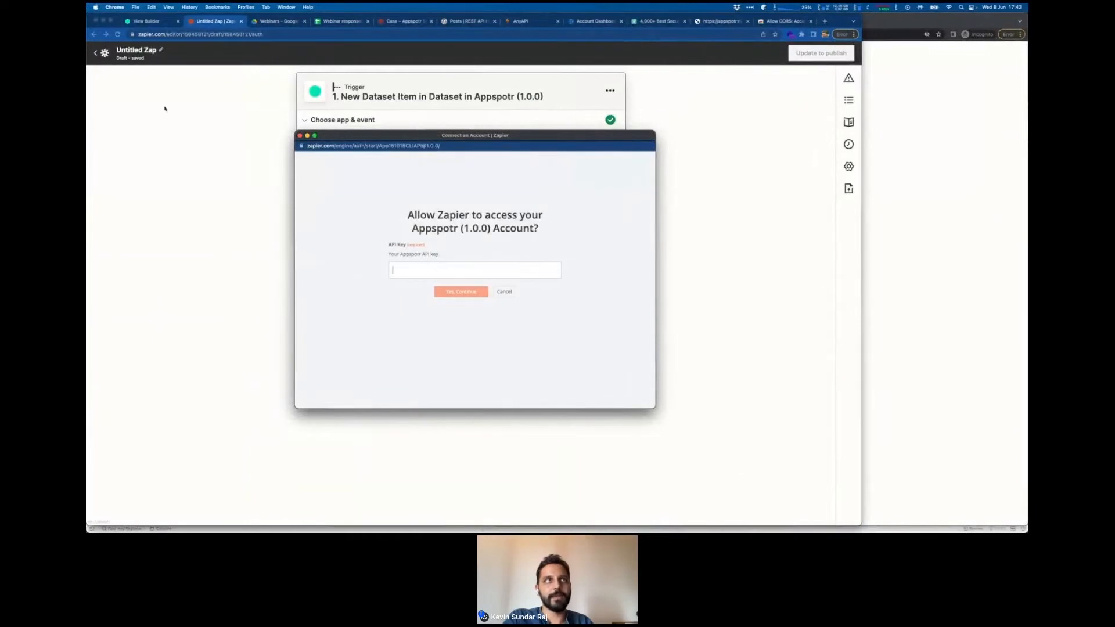
# Step: Create an API key named webinar4 under the Webinar 4 app's access control in Appspotr and copy it
pyautogui.click(145, 21)
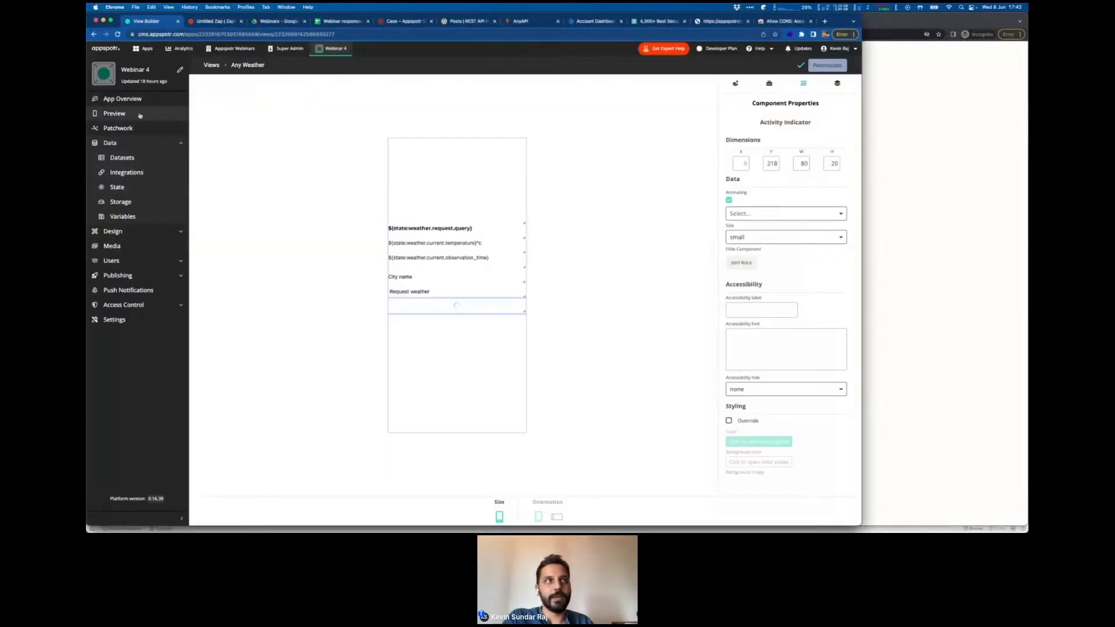
pyautogui.click(130, 306)
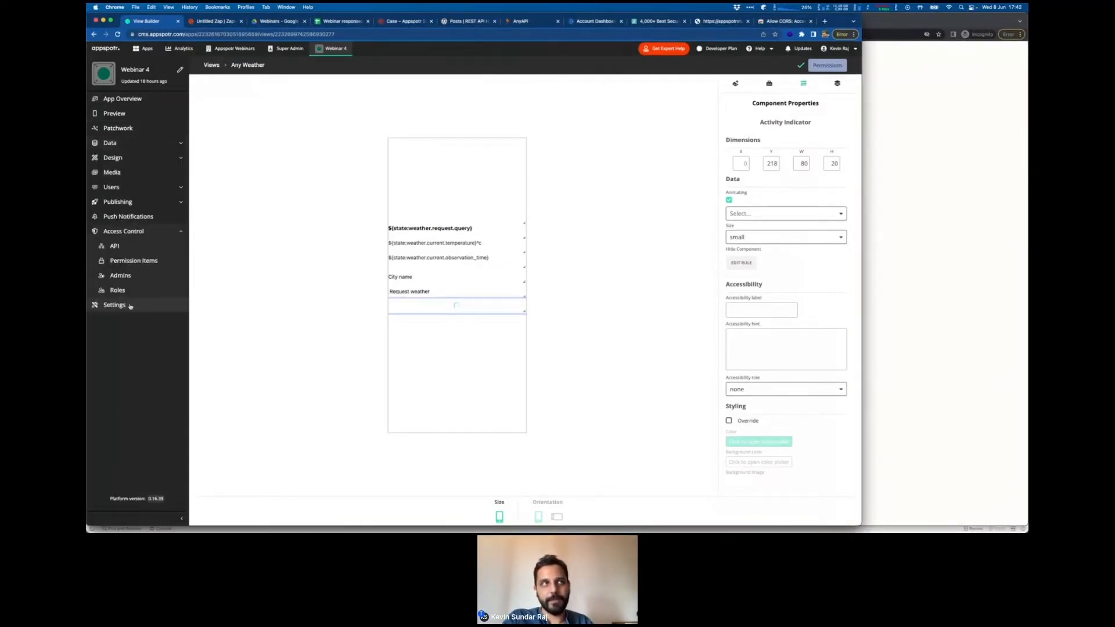
pyautogui.click(131, 247)
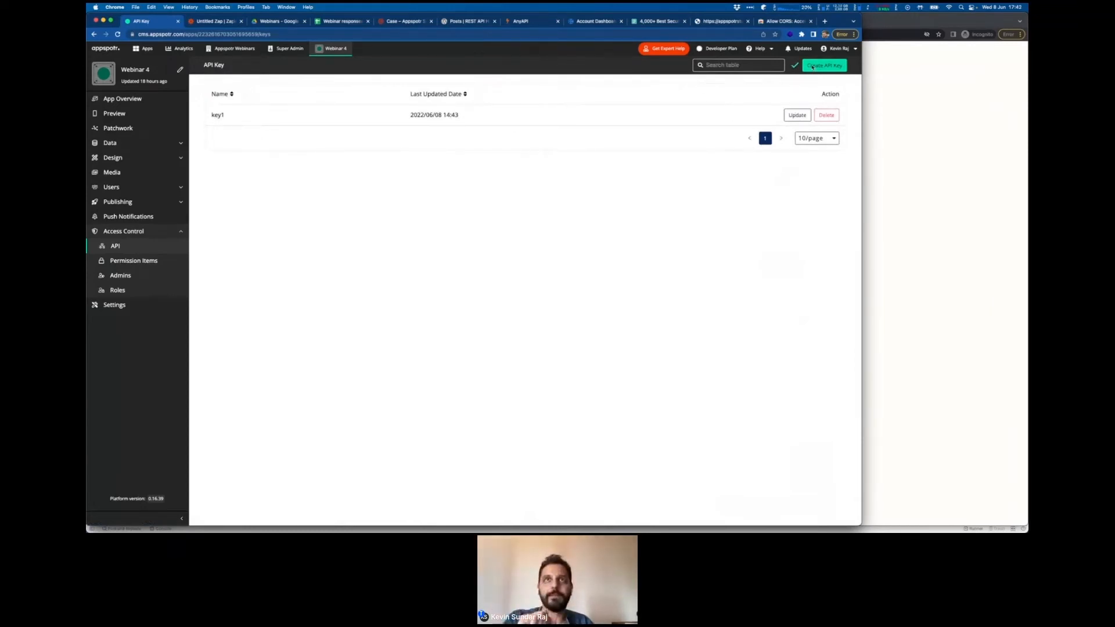
pyautogui.click(812, 66)
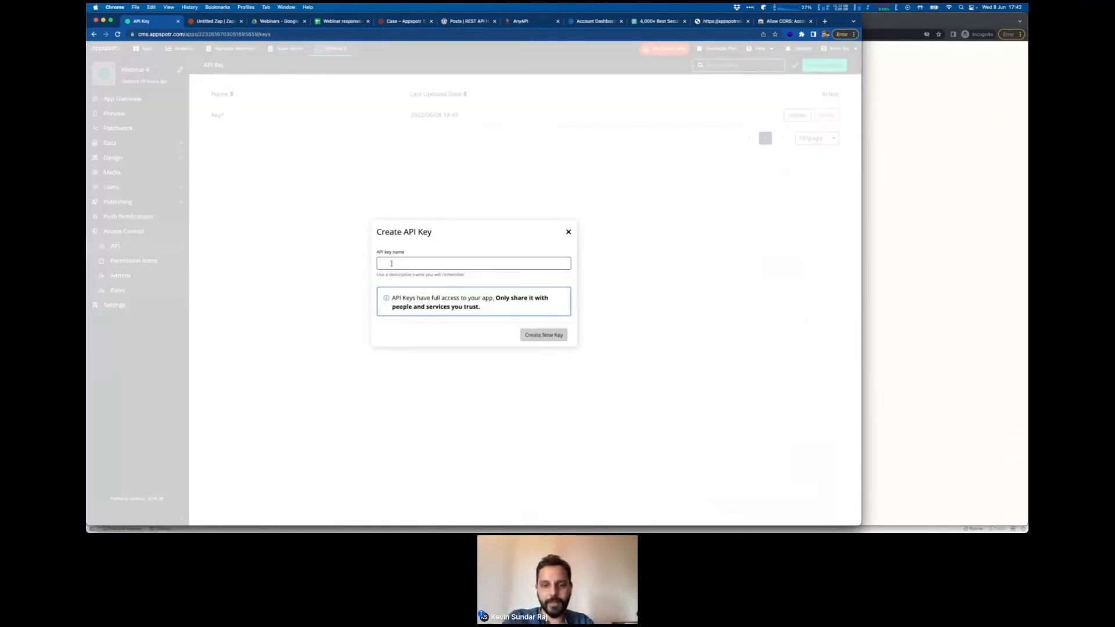
pyautogui.write('webinar4')
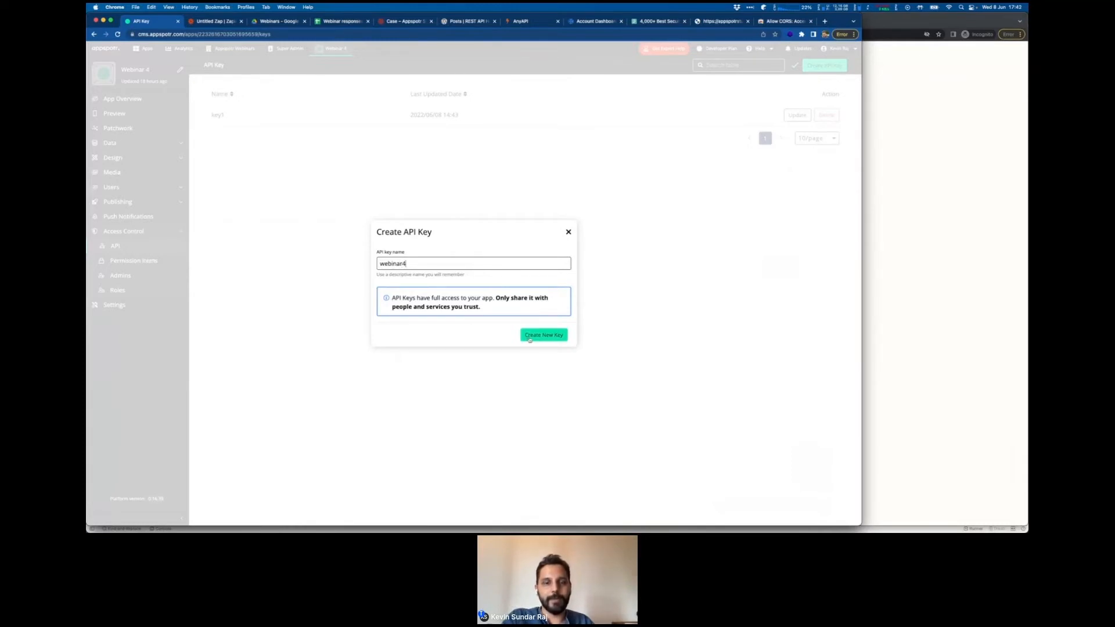
pyautogui.click(530, 337)
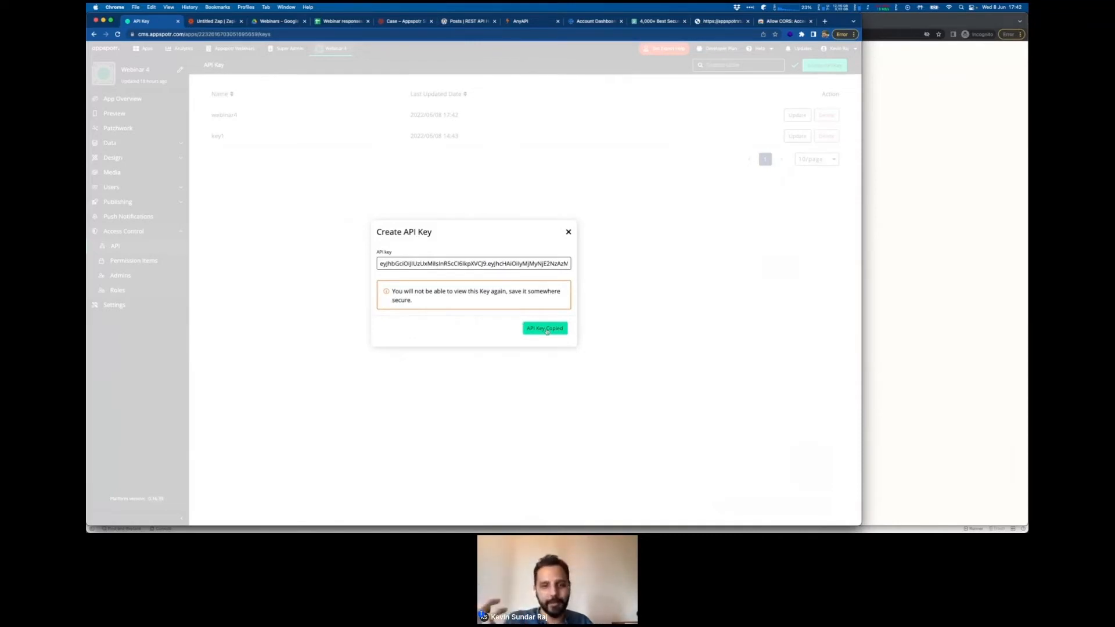
# Step: Return to the Zapier account connection window, paste the API key, and authorize access to the Appspotr account
pyautogui.hotkey('ctrl', 'Up')
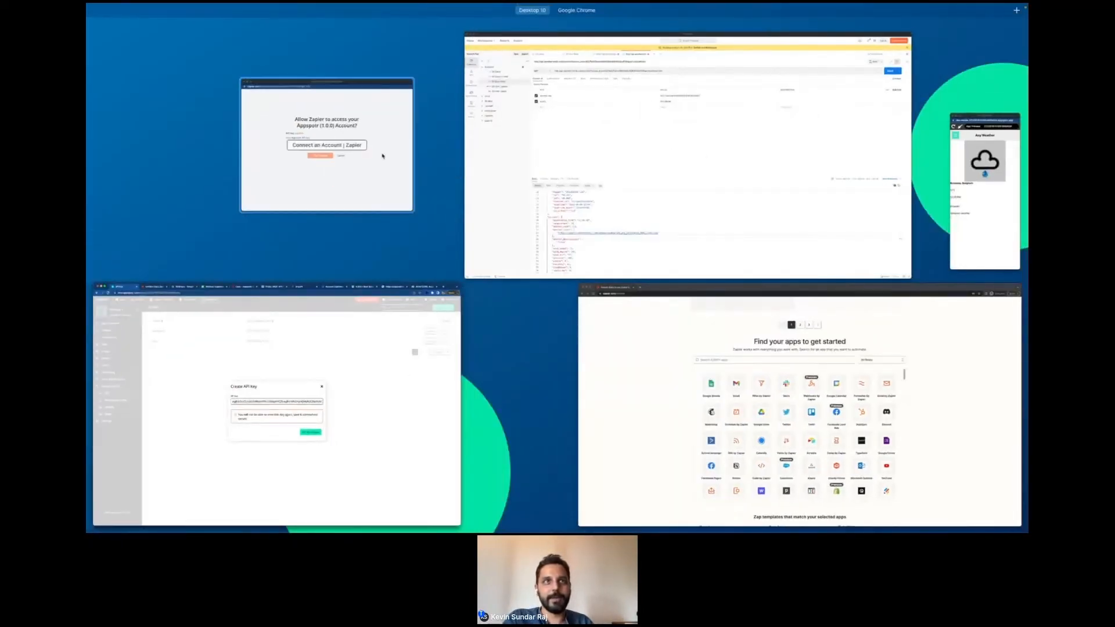
pyautogui.click(382, 155)
pyautogui.click(414, 265)
pyautogui.press('super+v')
pyautogui.click(468, 354)
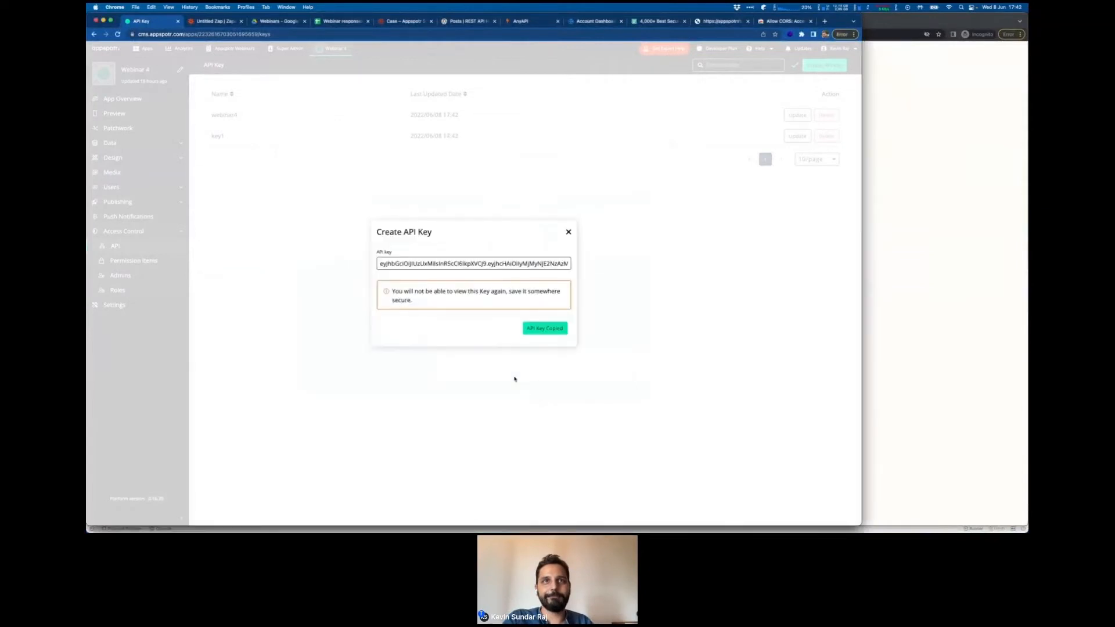
# Step: Look through the open windows, return to Appspotr, and close the new API key dialog
pyautogui.hotkey('ctrl', 'Up')
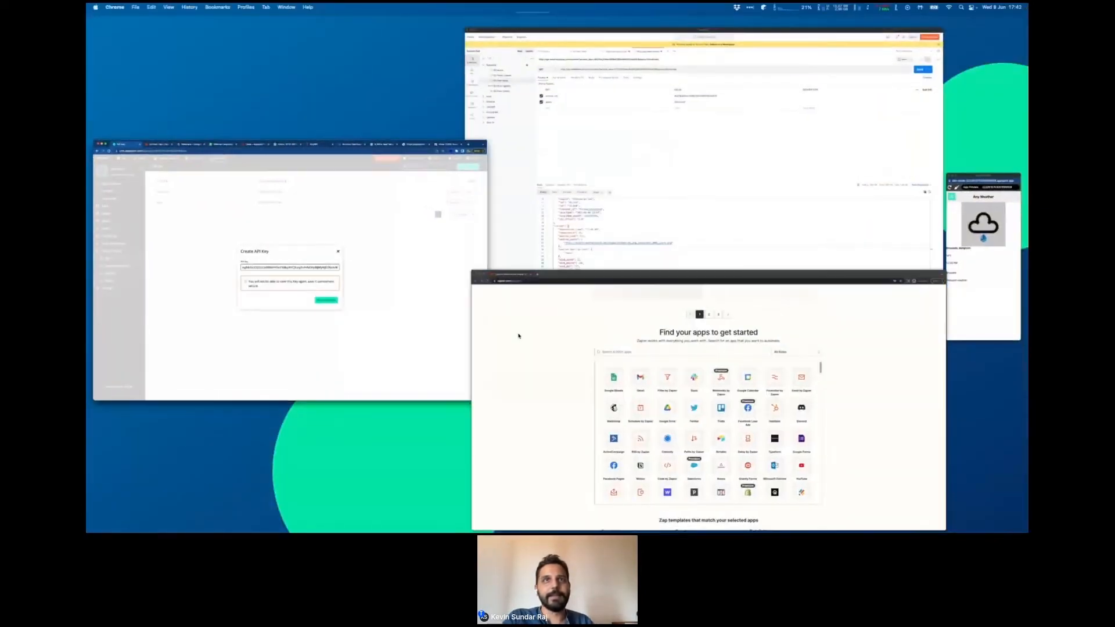
pyautogui.click(518, 335)
pyautogui.hotkey('ctrl', 'Up')
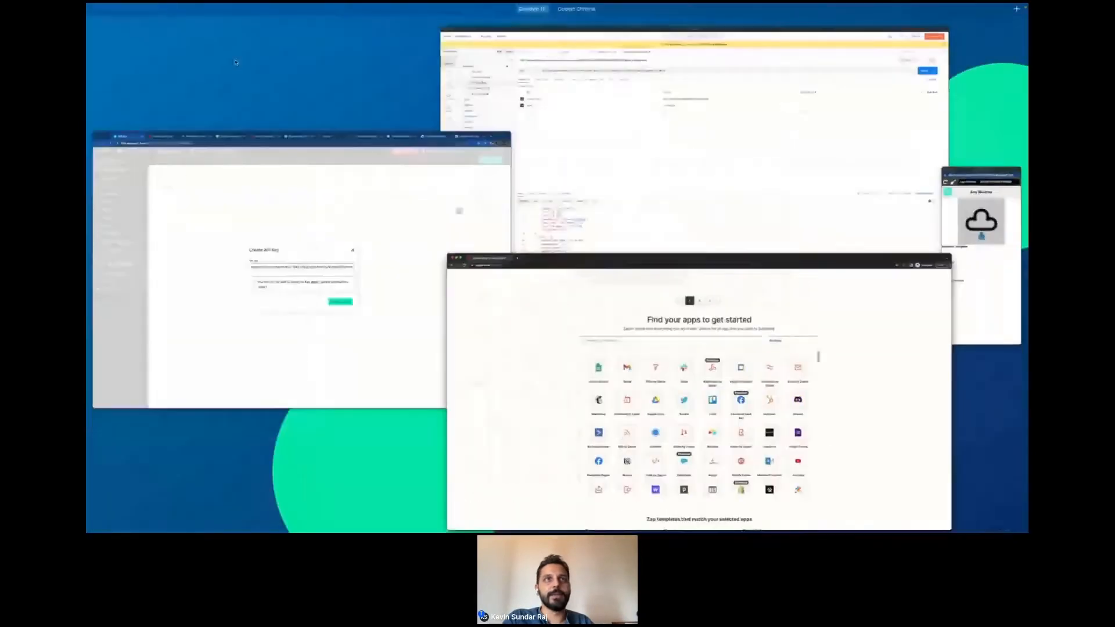
pyautogui.click(291, 191)
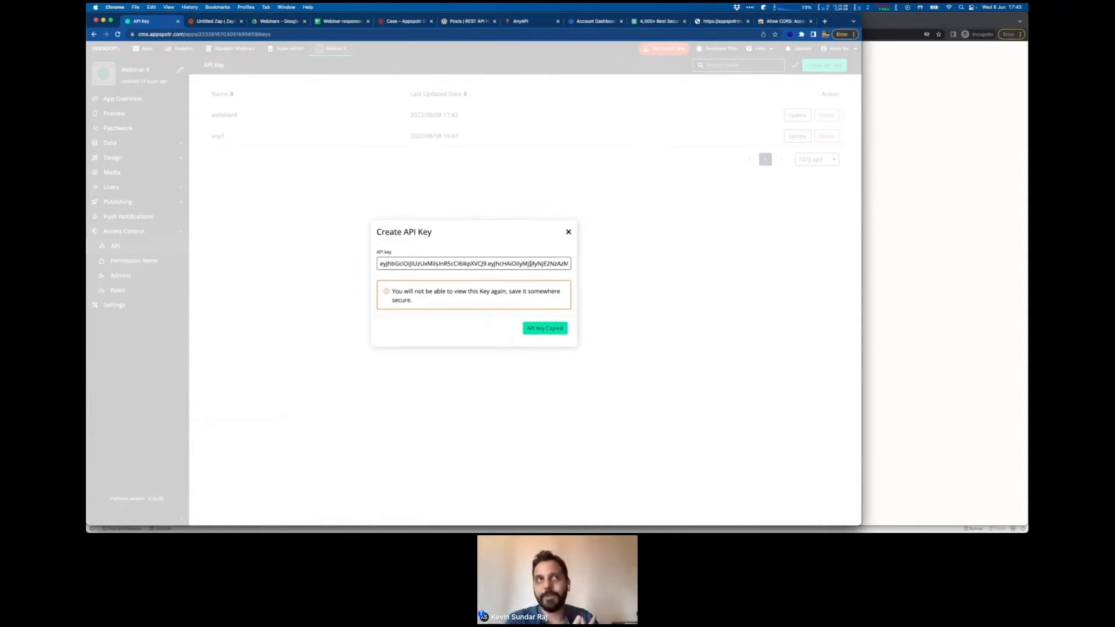
pyautogui.click(525, 205)
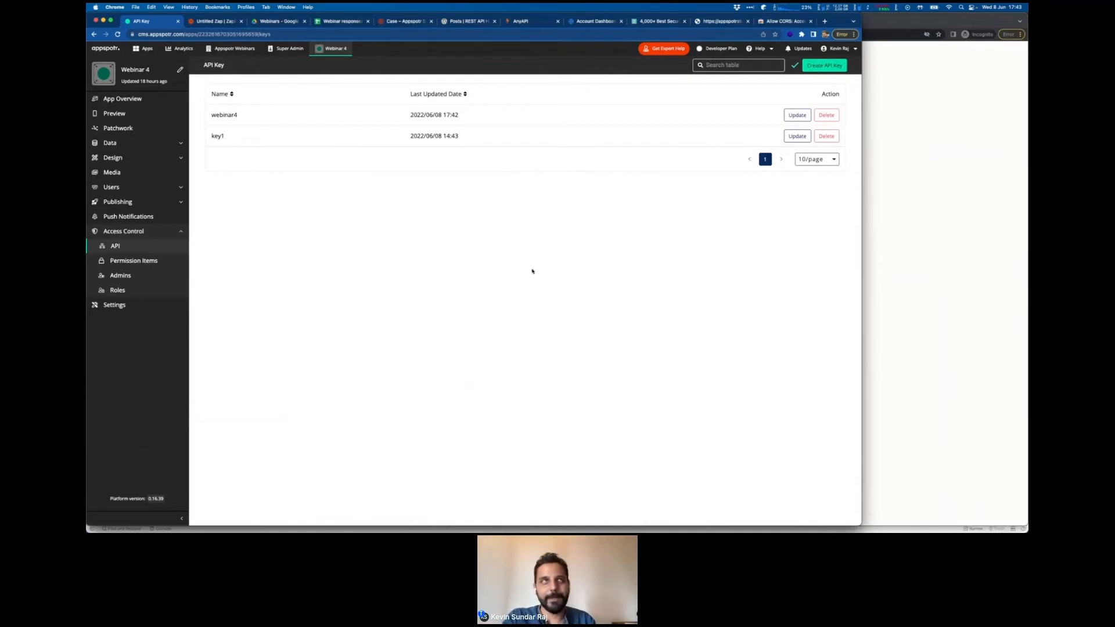
# Step: Check the connected account against the Appspotr app name, keep Webinar 4 #2 as the trigger account, and continue
pyautogui.click(215, 22)
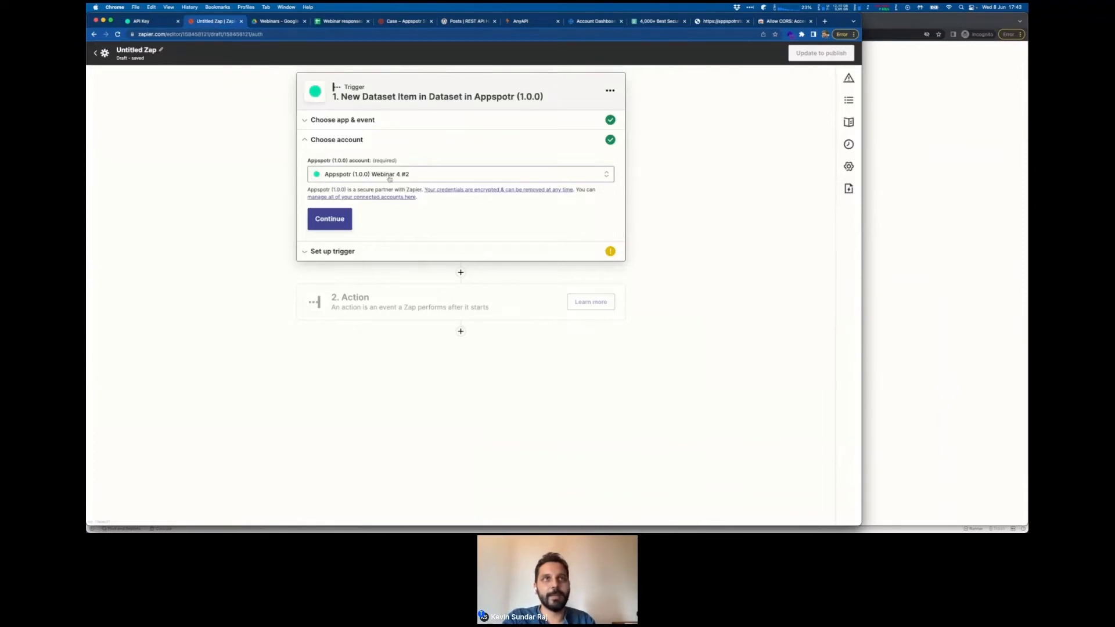
pyautogui.click(142, 21)
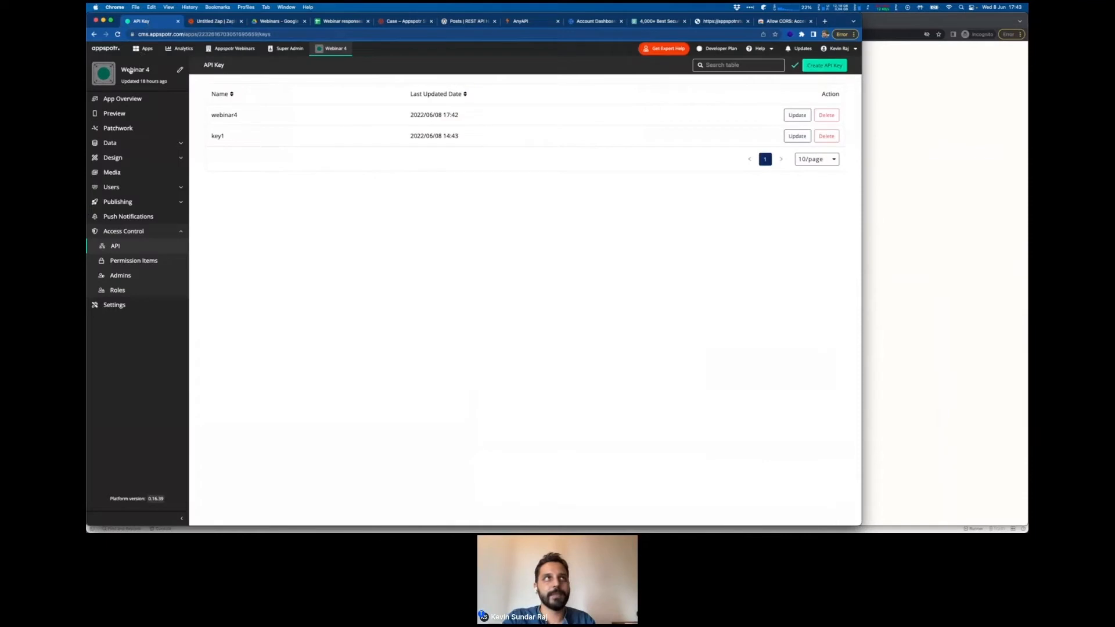
pyautogui.click(212, 21)
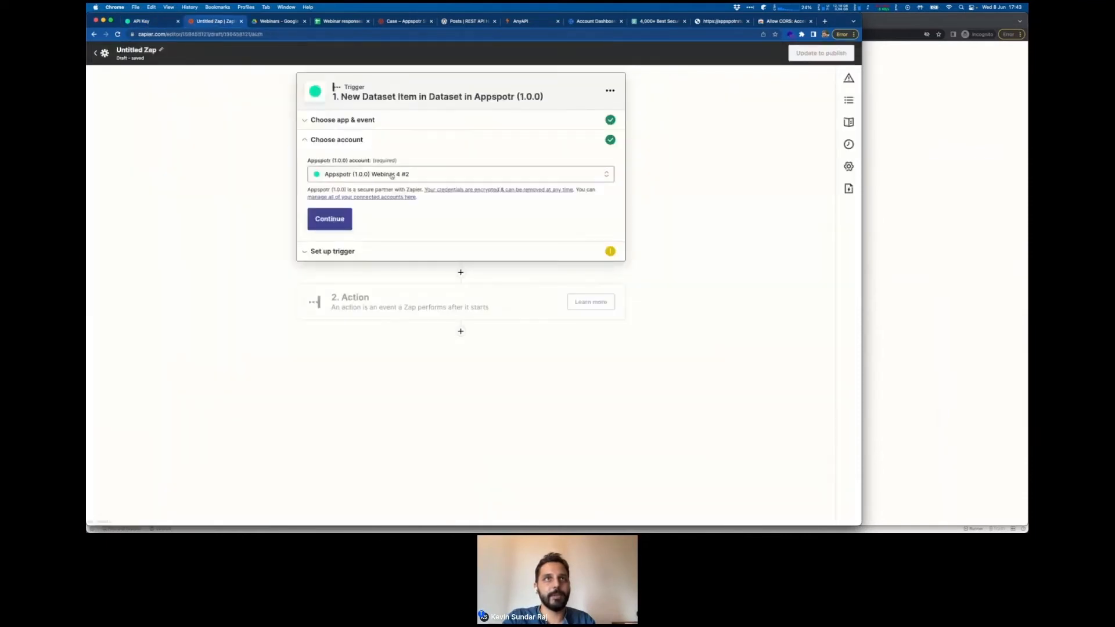
pyautogui.click(392, 176)
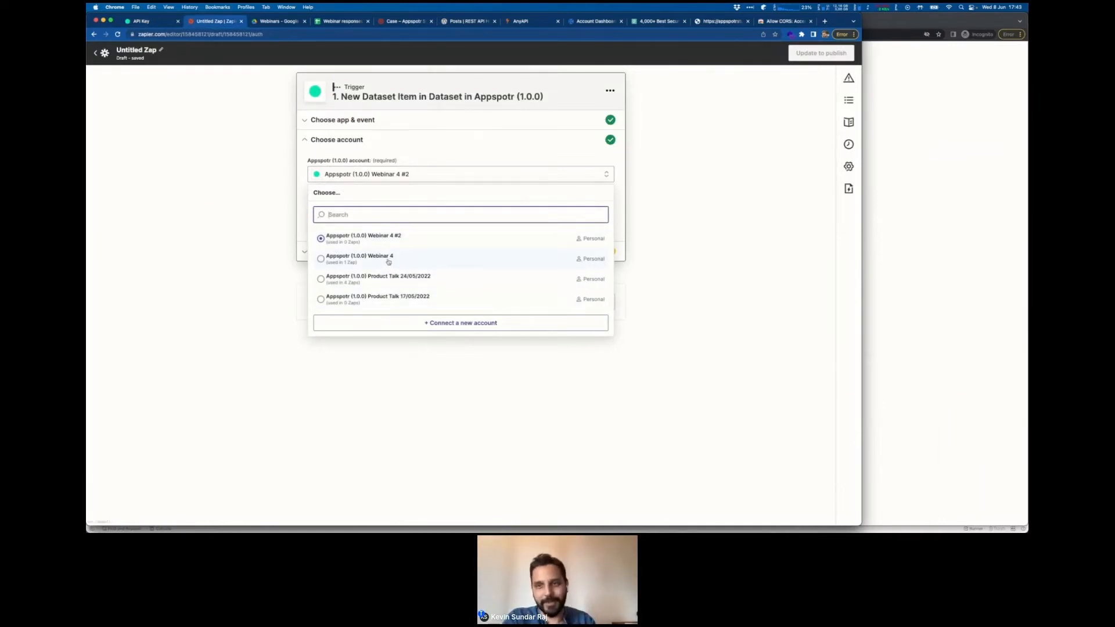
pyautogui.click(301, 173)
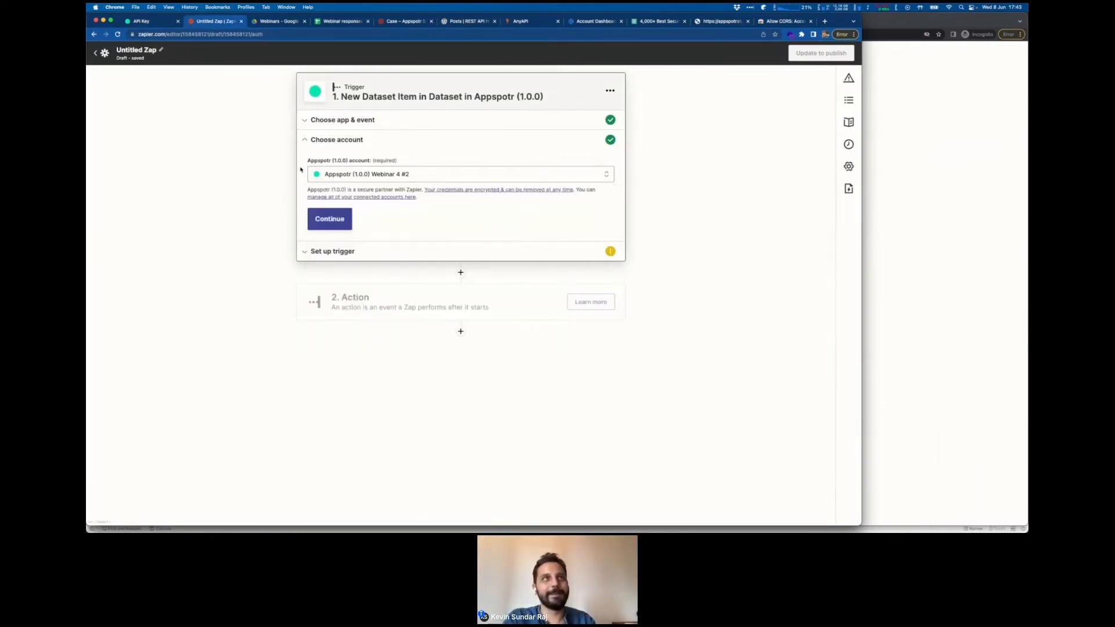
pyautogui.click(330, 219)
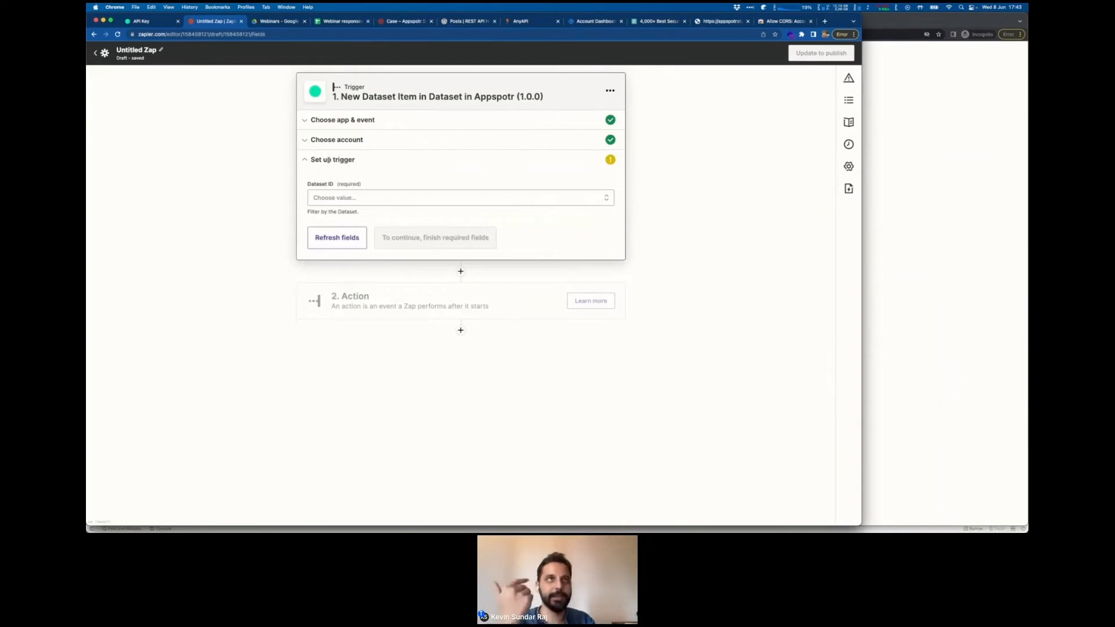
# Step: Compare the Dataset ID choices with the datasets in Appspotr and select items as the trigger's dataset
pyautogui.click(364, 200)
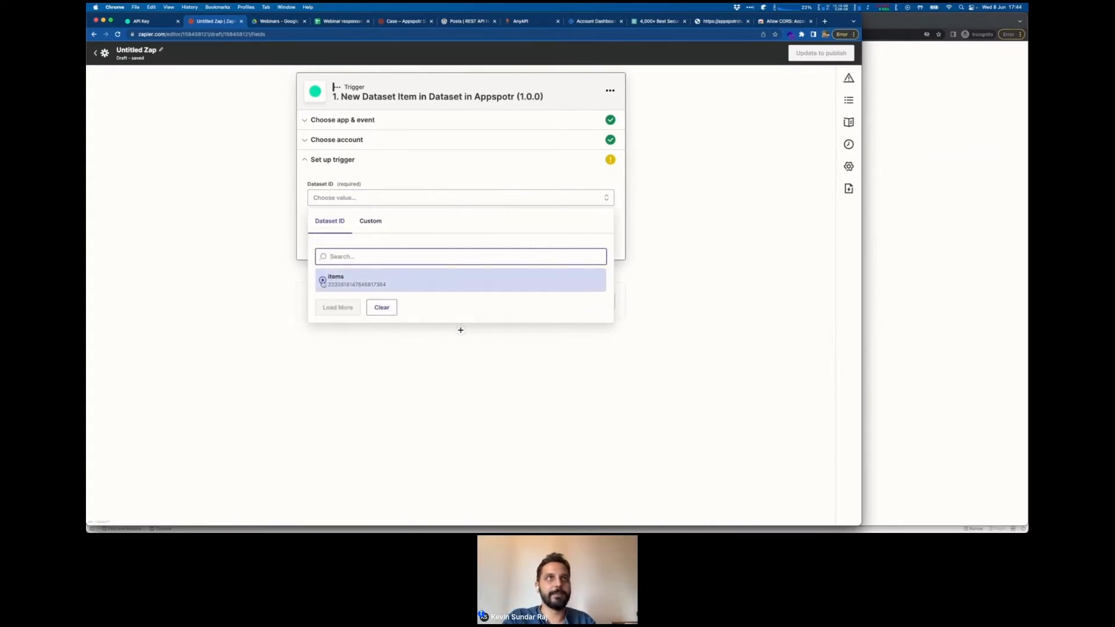
pyautogui.click(145, 23)
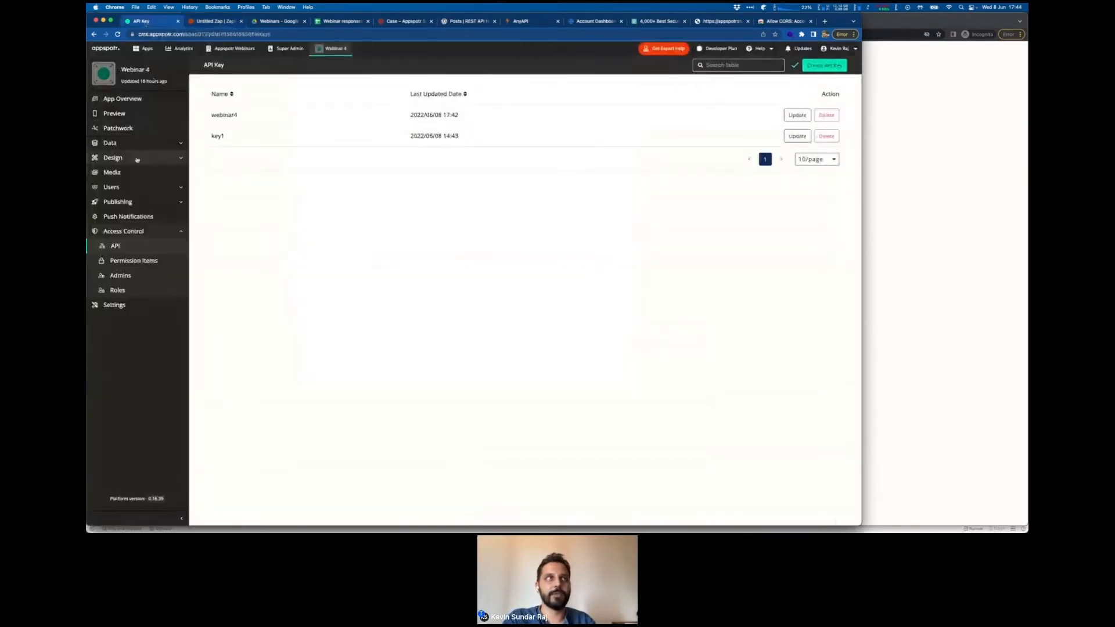
pyautogui.click(110, 143)
pyautogui.click(128, 159)
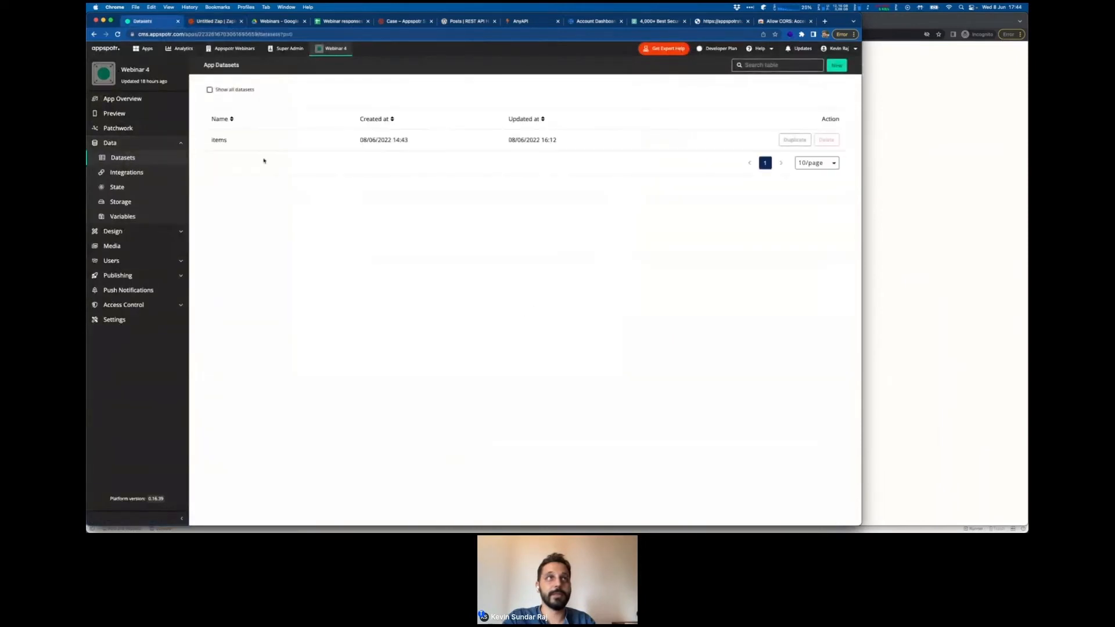
pyautogui.click(249, 138)
pyautogui.press('super+bracketleft')
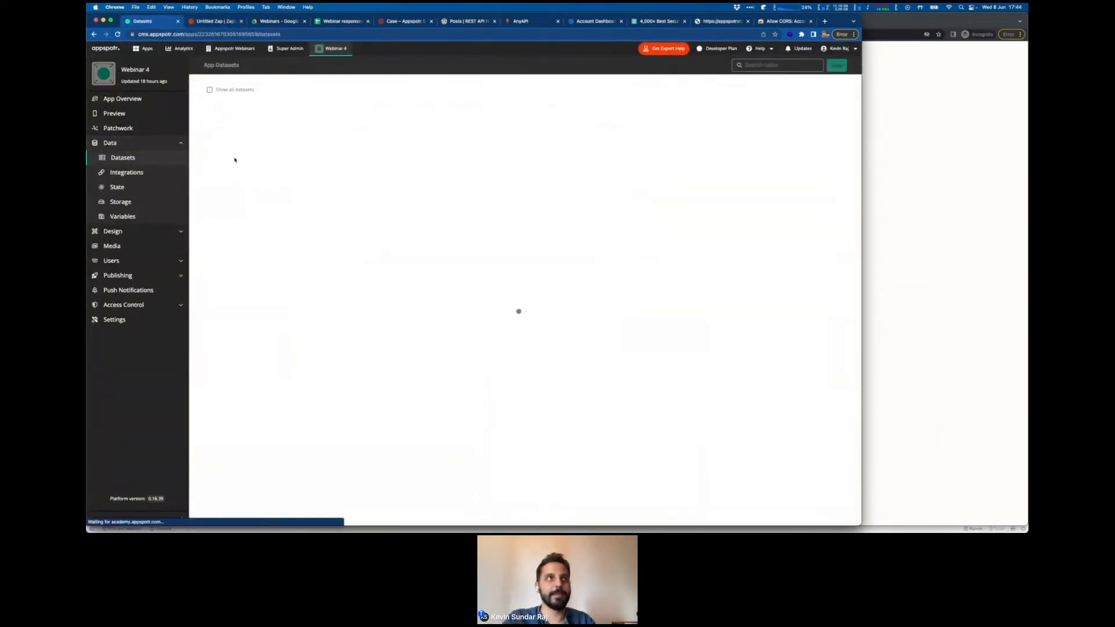
pyautogui.click(219, 22)
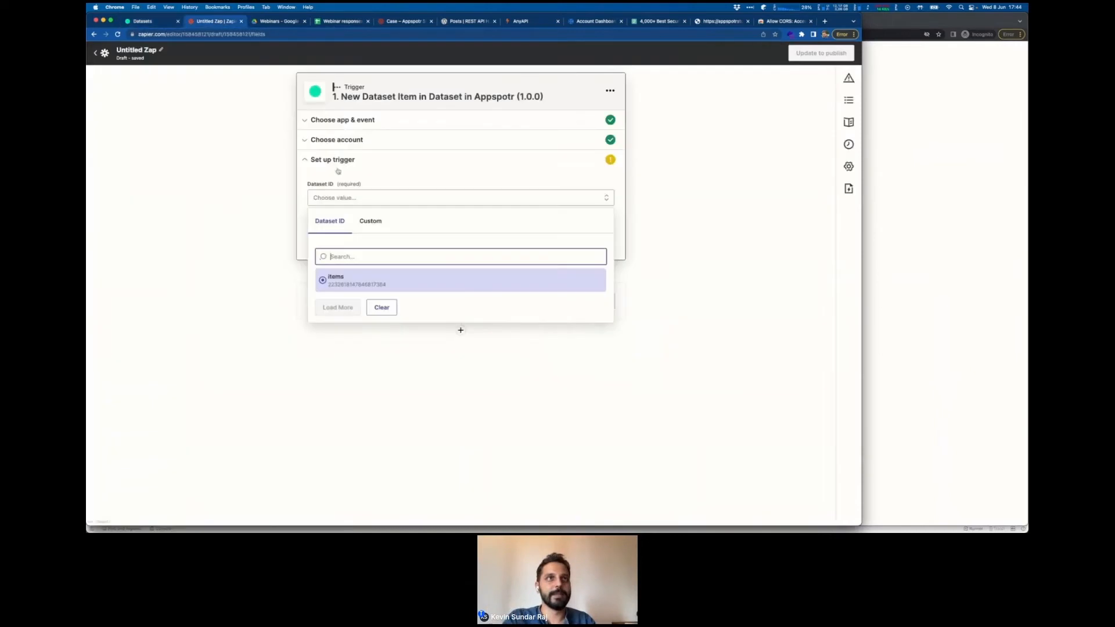
pyautogui.click(343, 284)
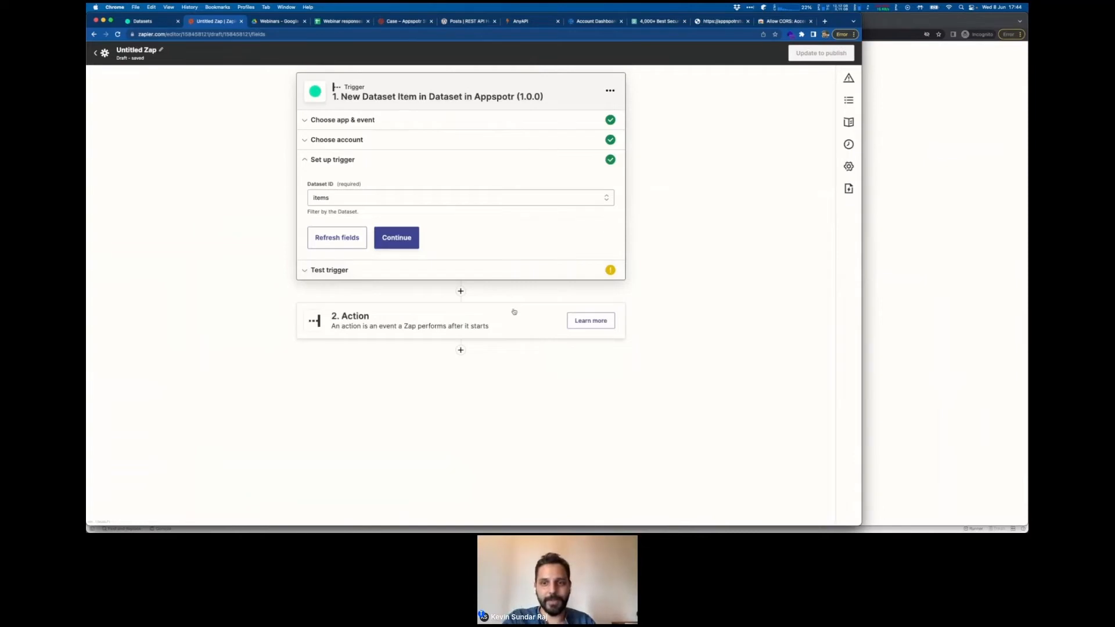
# Step: View the entries of the items dataset in Appspotr, return to the Zap, and run the trigger test
pyautogui.click(143, 22)
pyautogui.click(219, 140)
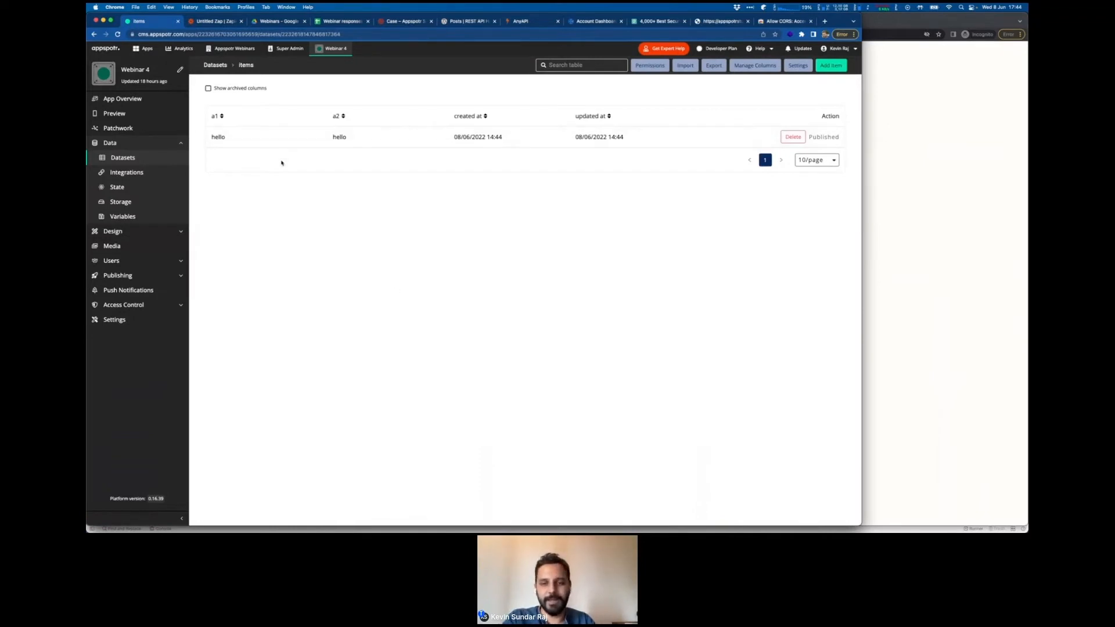
pyautogui.click(212, 22)
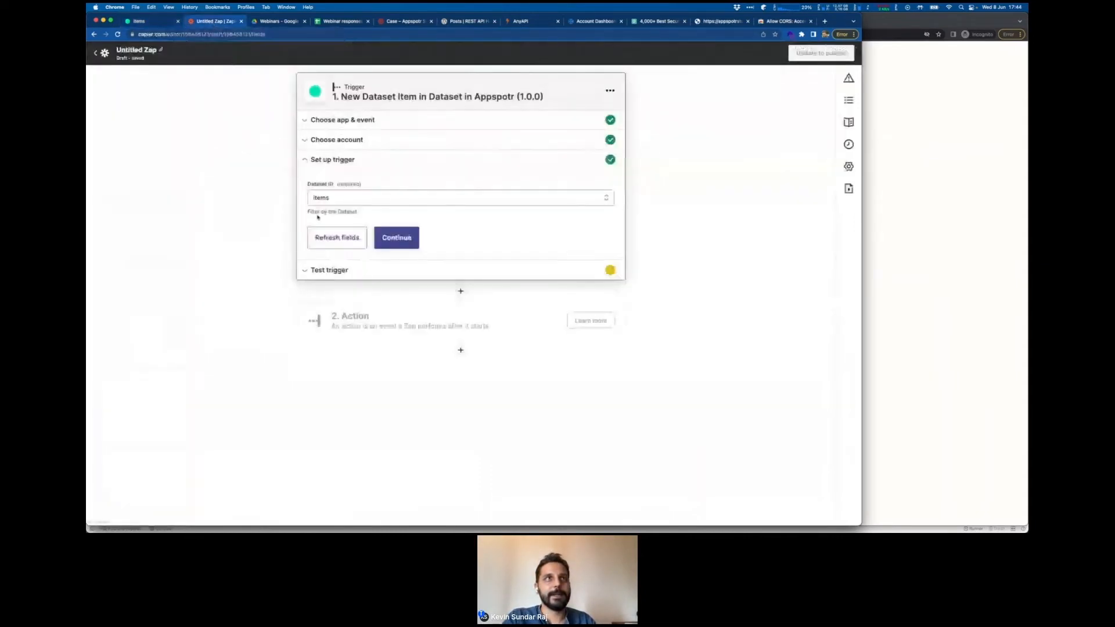
pyautogui.click(404, 238)
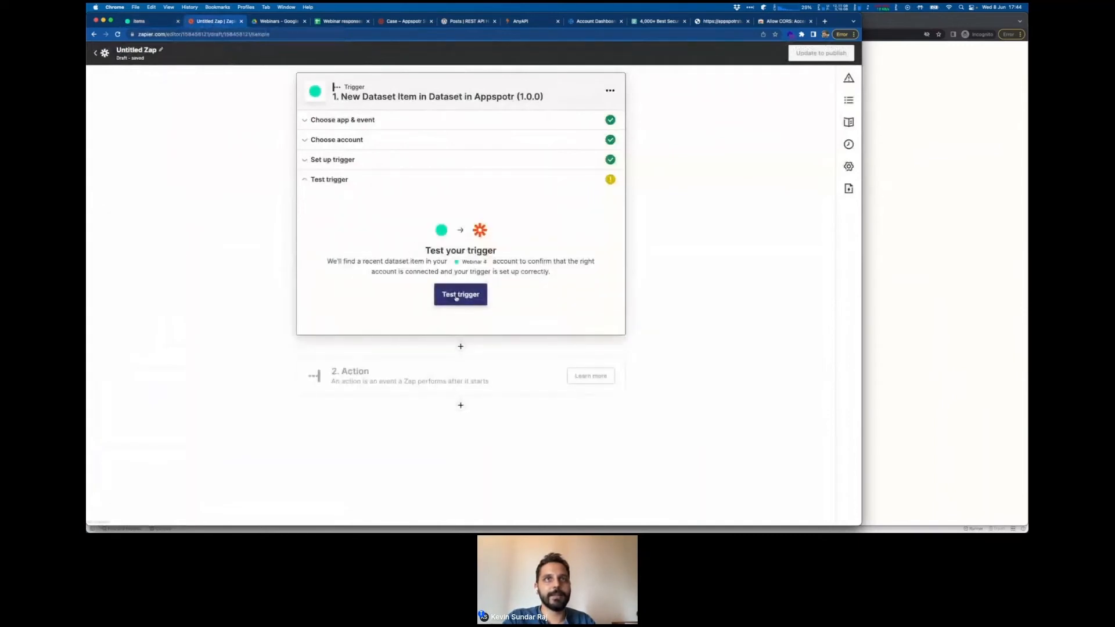
pyautogui.click(456, 298)
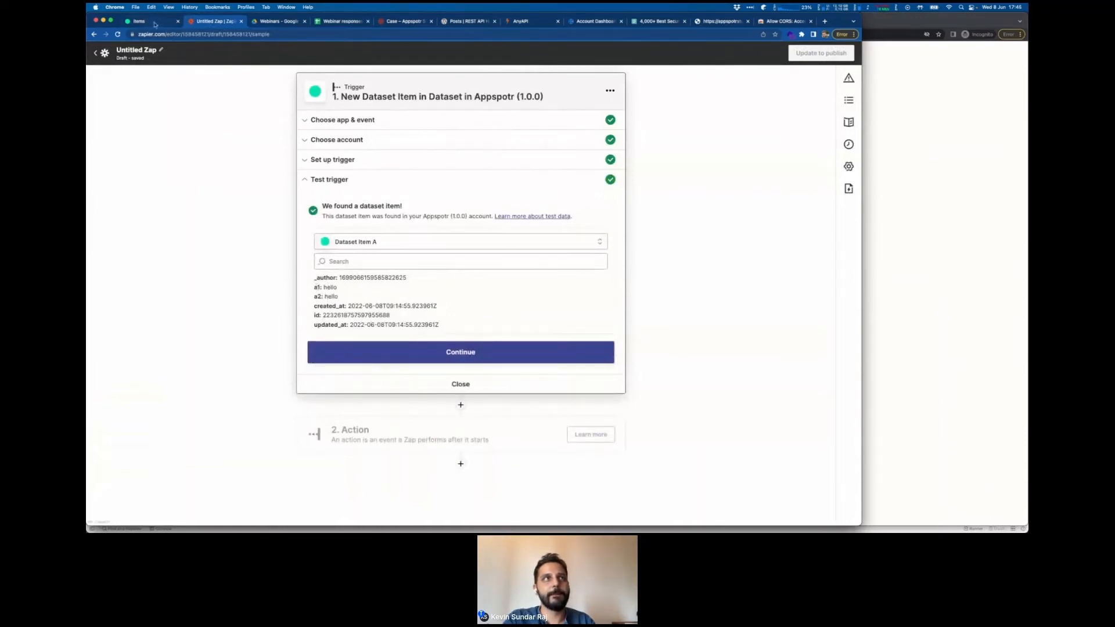
# Step: Compare the test's dataset item with the entry in Appspotr and continue to the Zap's action setup
pyautogui.click(155, 23)
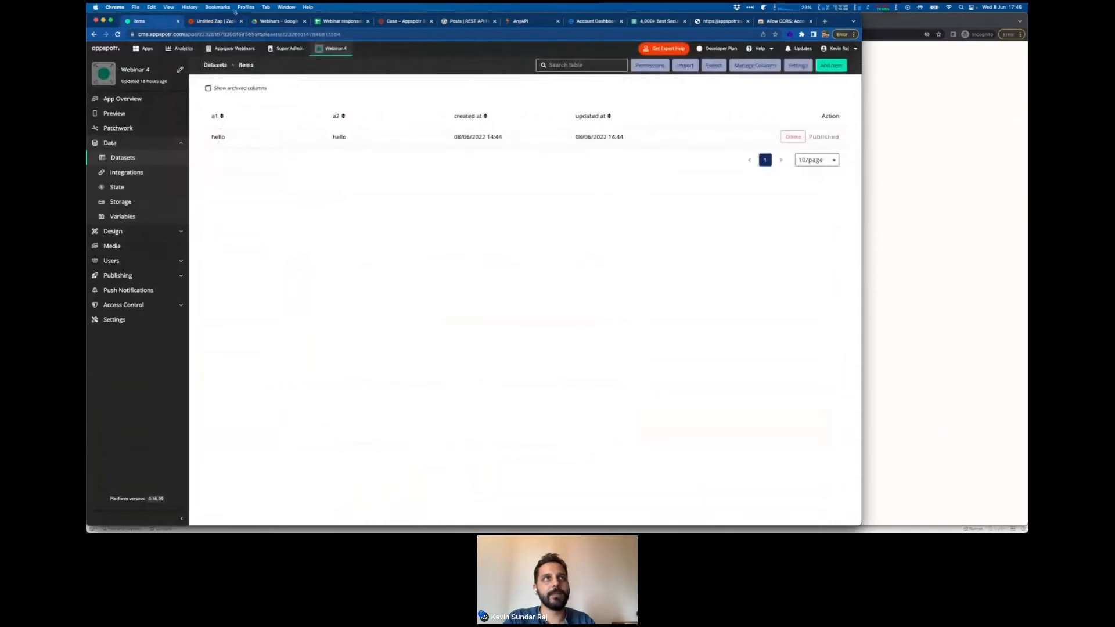
pyautogui.click(216, 22)
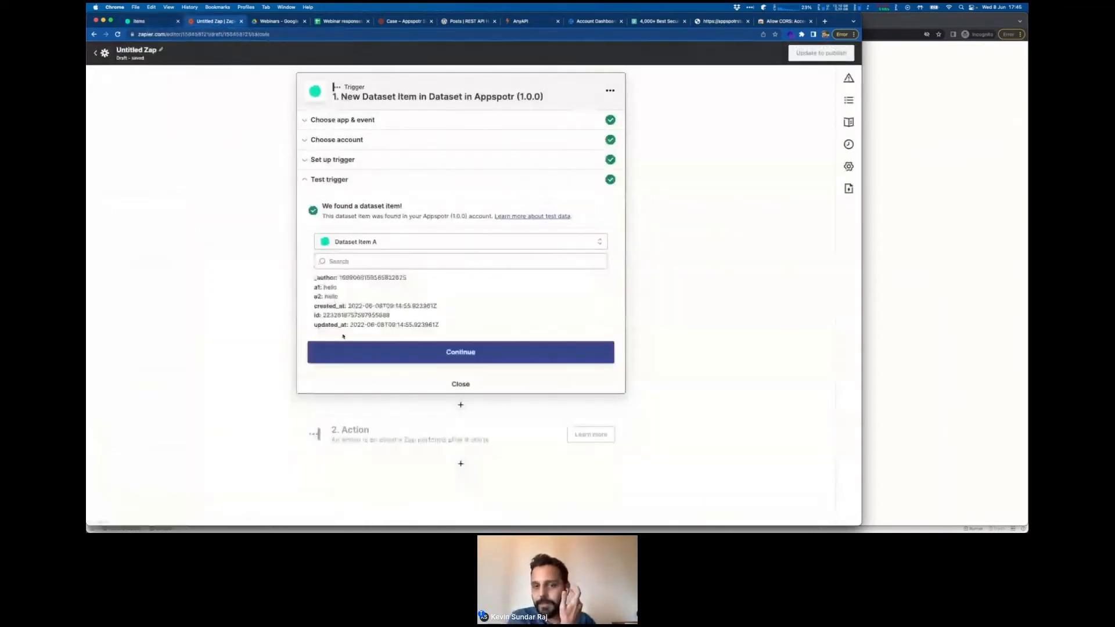
pyautogui.click(466, 357)
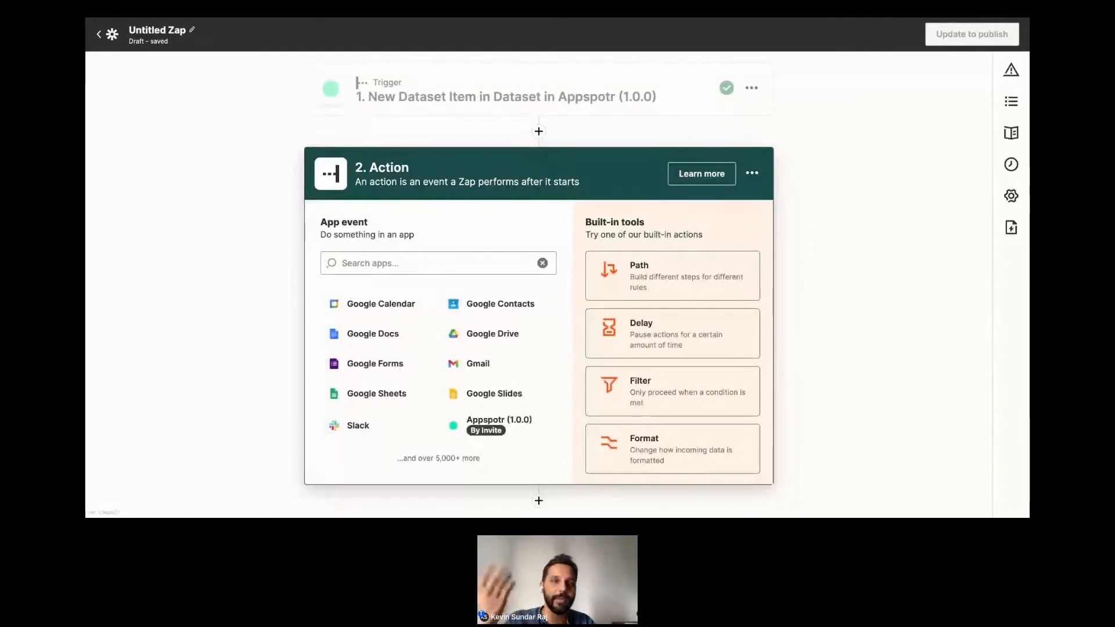
# Step: Choose Google Sheets as the action app with the Create Spreadsheet Row event, and continue to the account selection
pyautogui.click(312, 130)
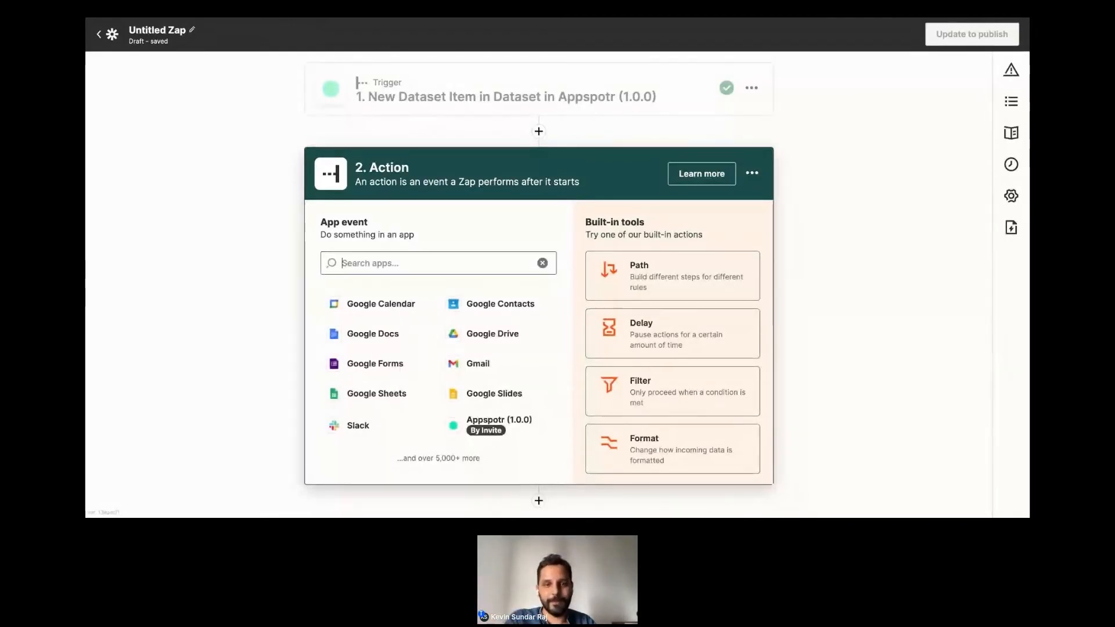
pyautogui.click(396, 395)
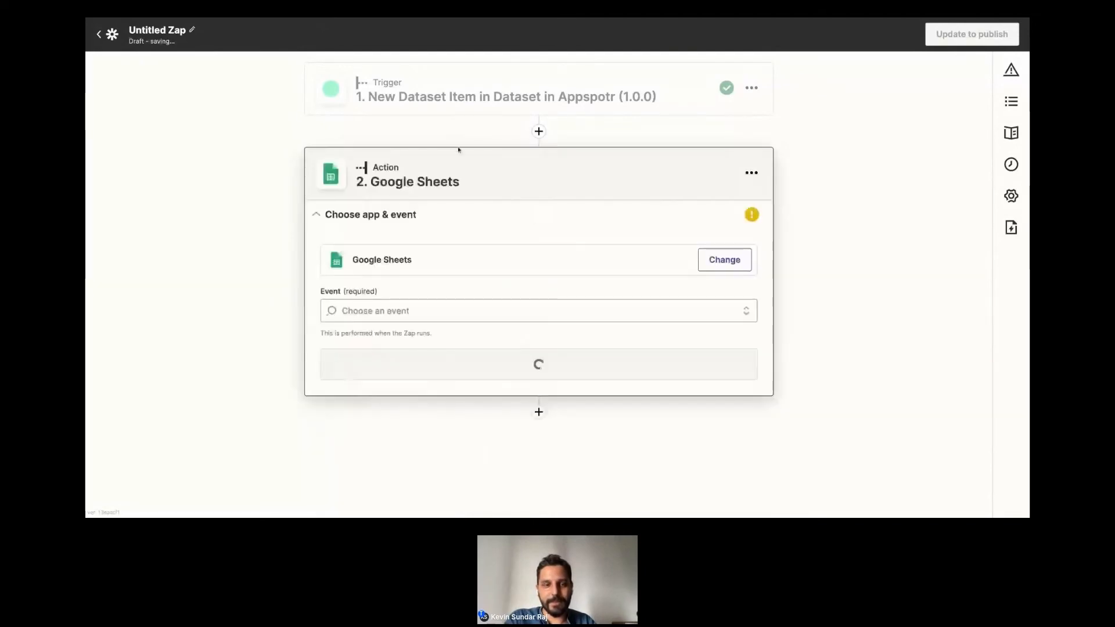
pyautogui.click(416, 314)
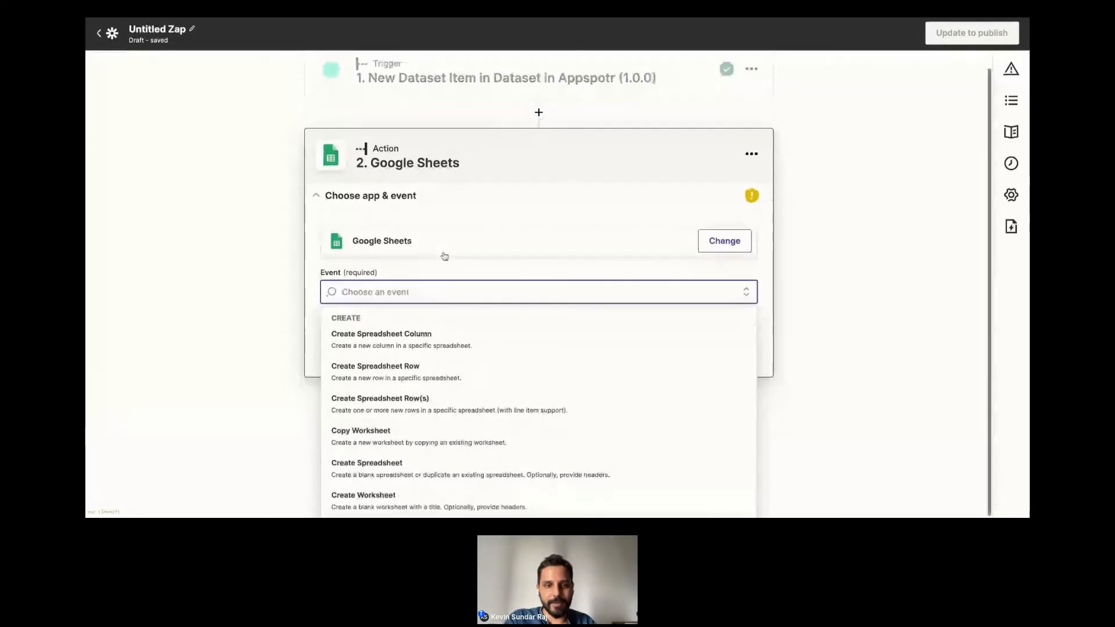
pyautogui.scroll(-3, 410, 453)
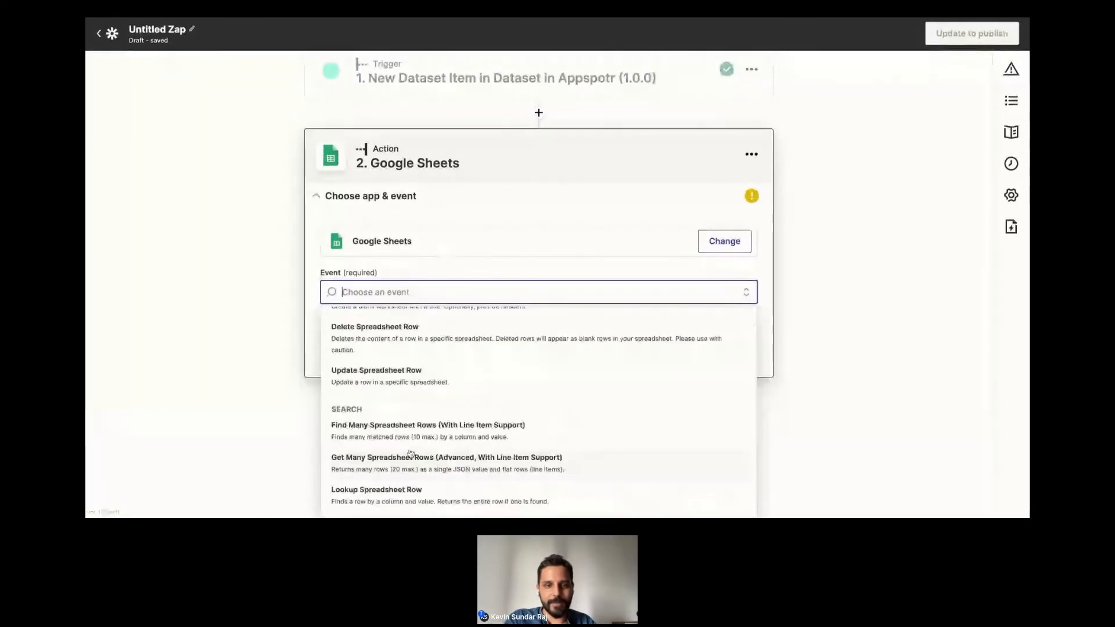
pyautogui.scroll(4, 410, 454)
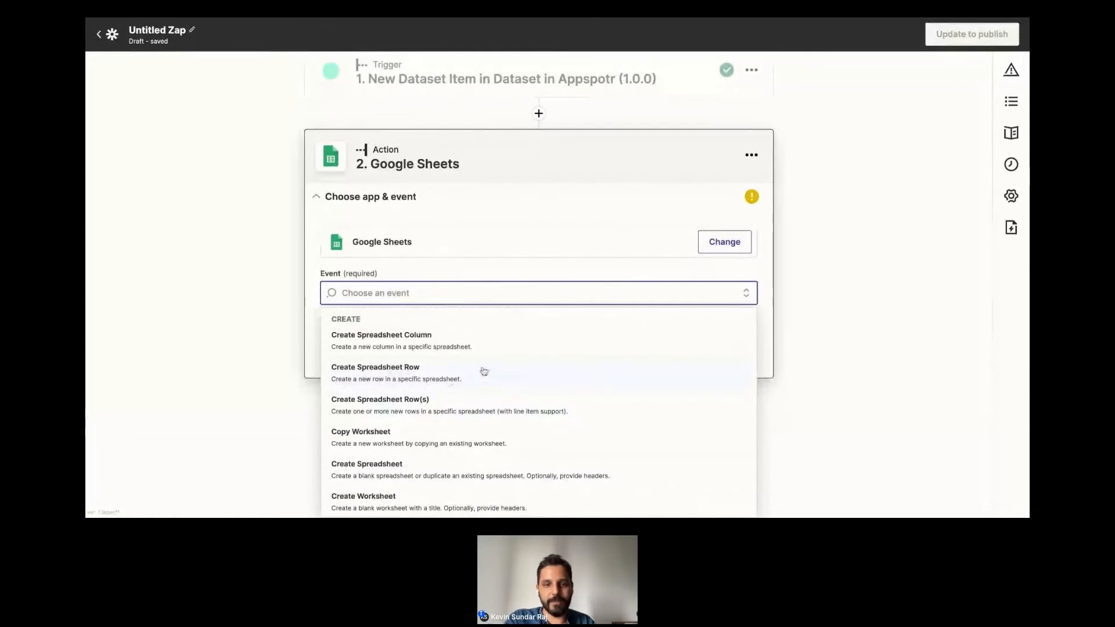
pyautogui.click(507, 374)
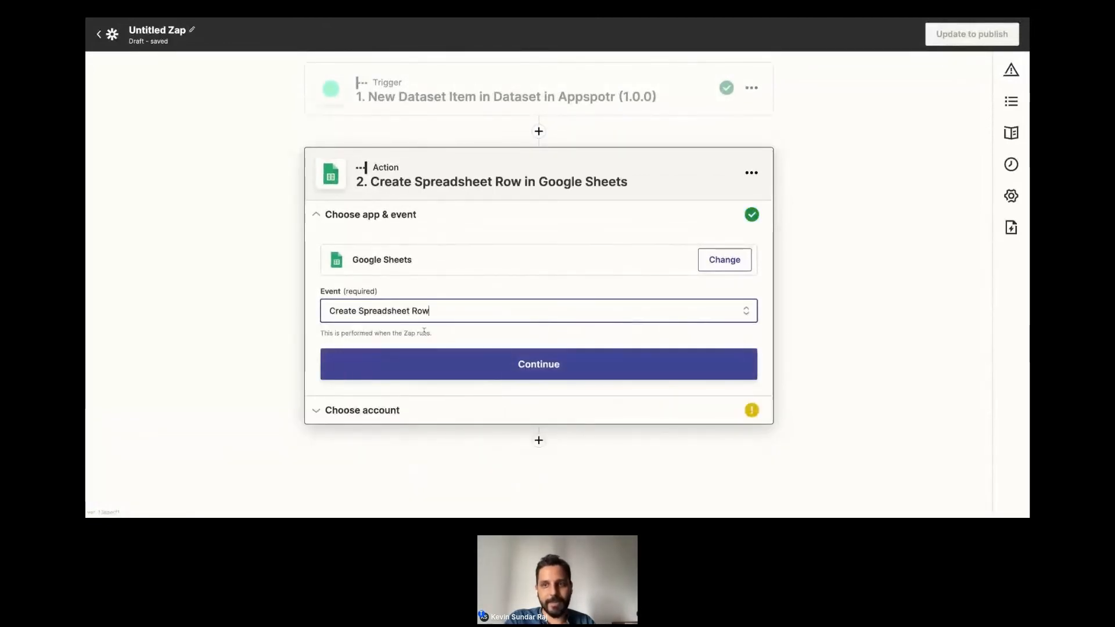
pyautogui.click(451, 371)
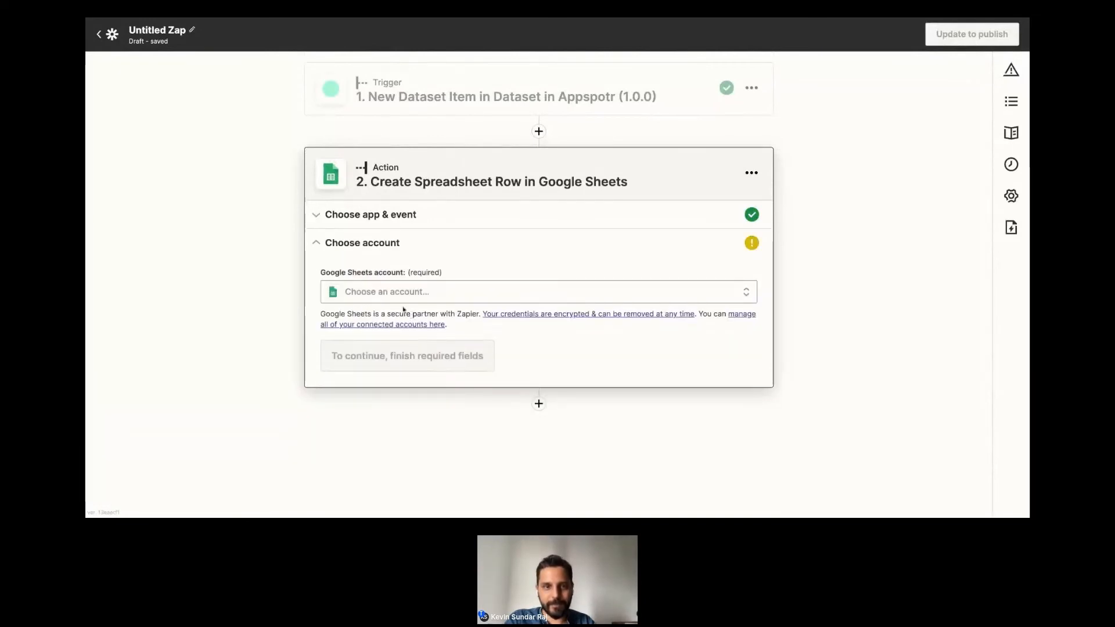
# Step: Select the existing personal Google Sheets account for the action and continue to its setup
pyautogui.click(386, 292)
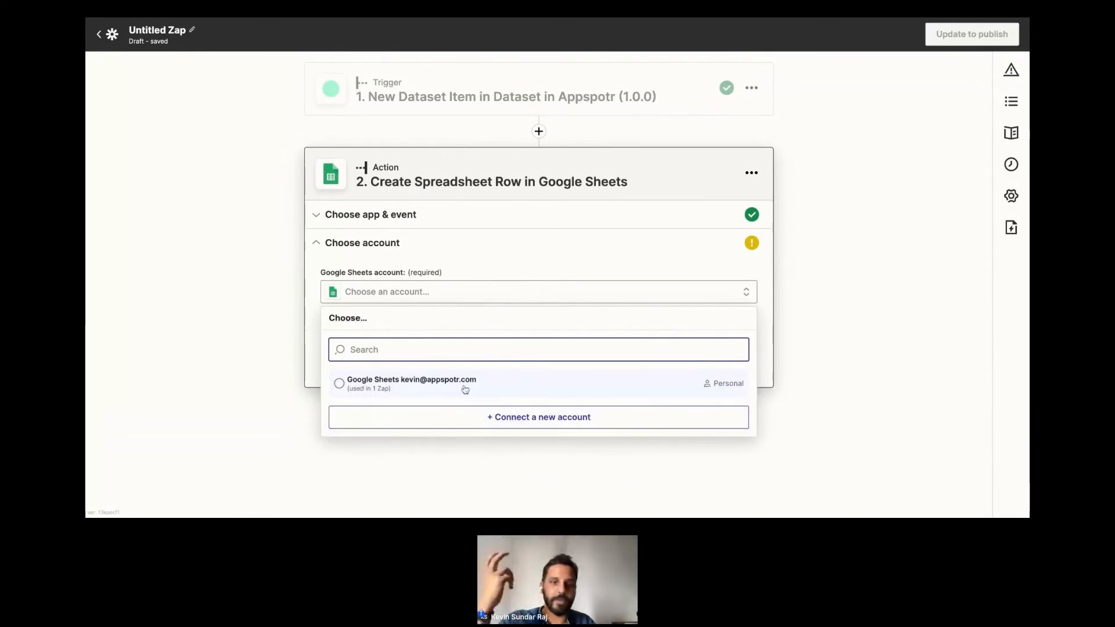
pyautogui.click(404, 383)
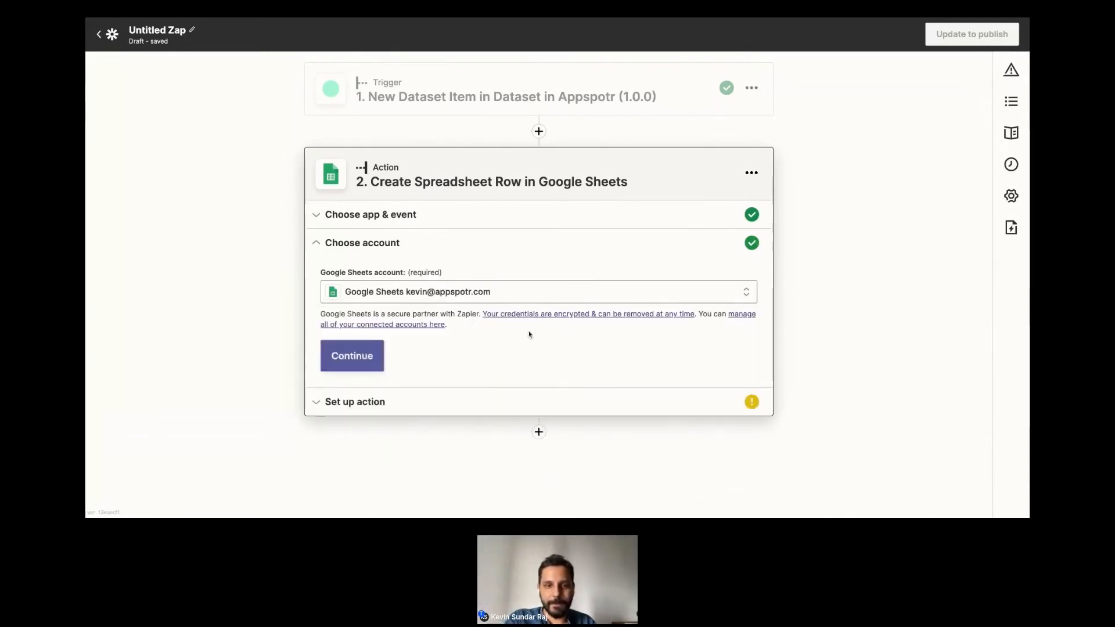
pyautogui.click(381, 356)
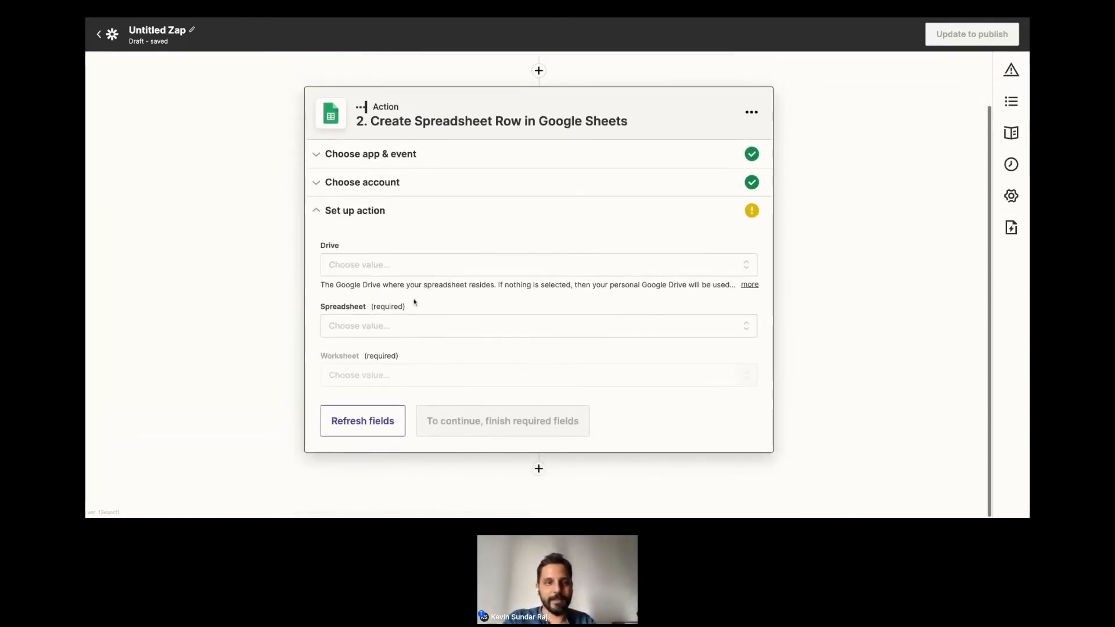
# Step: Set the action's drive to My Google Drive, the spreadsheet to Webinar responses, and the worksheet to Sheet1
pyautogui.click(415, 268)
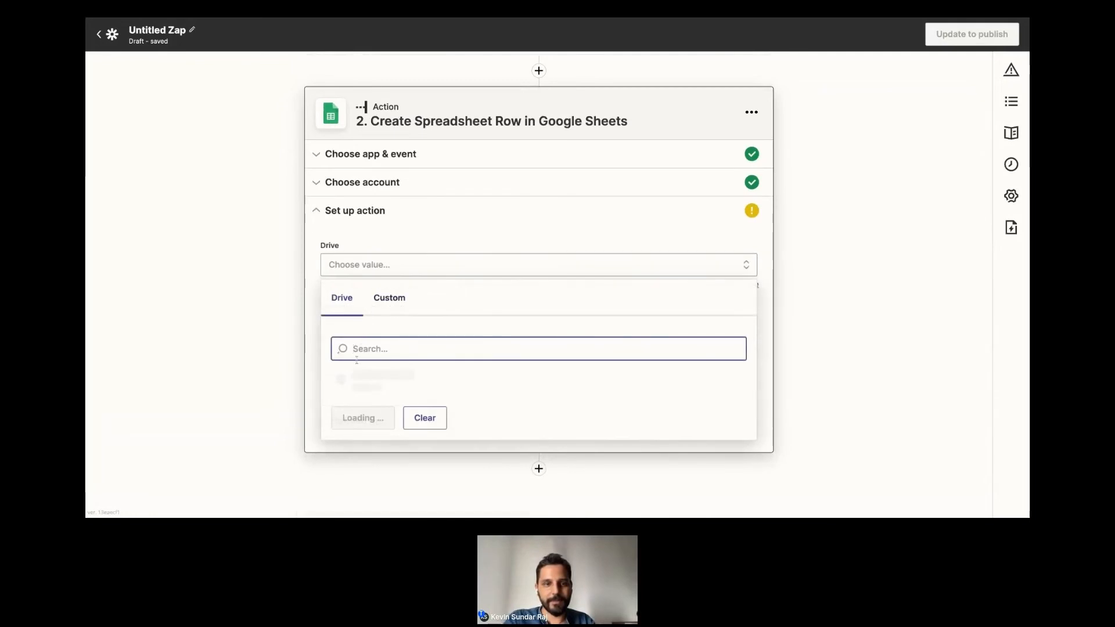
pyautogui.click(345, 378)
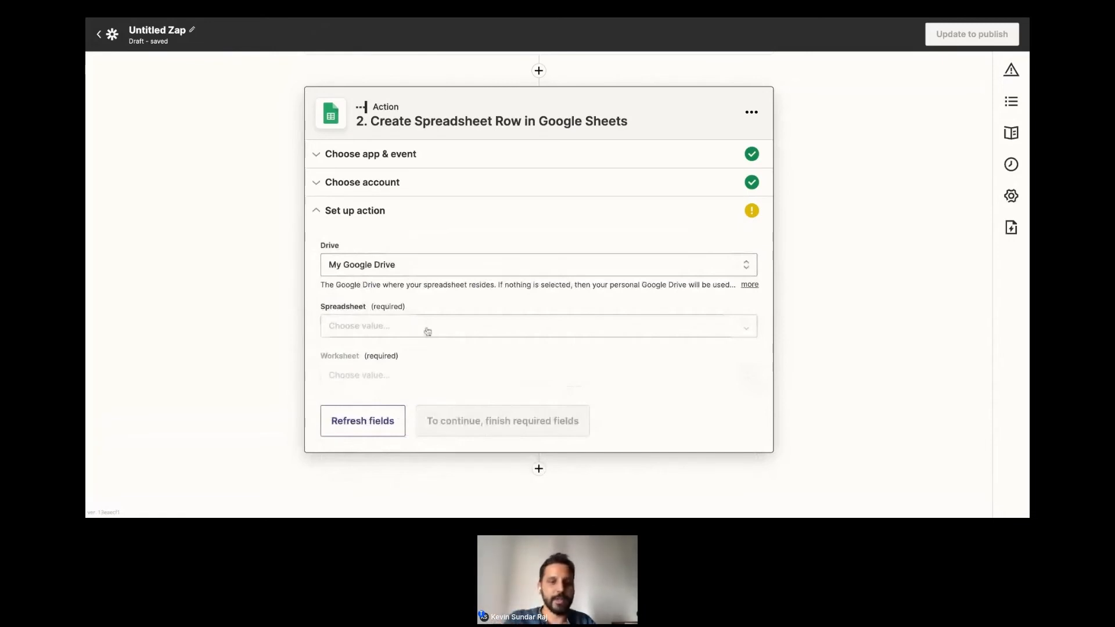
pyautogui.click(412, 324)
pyautogui.write('we')
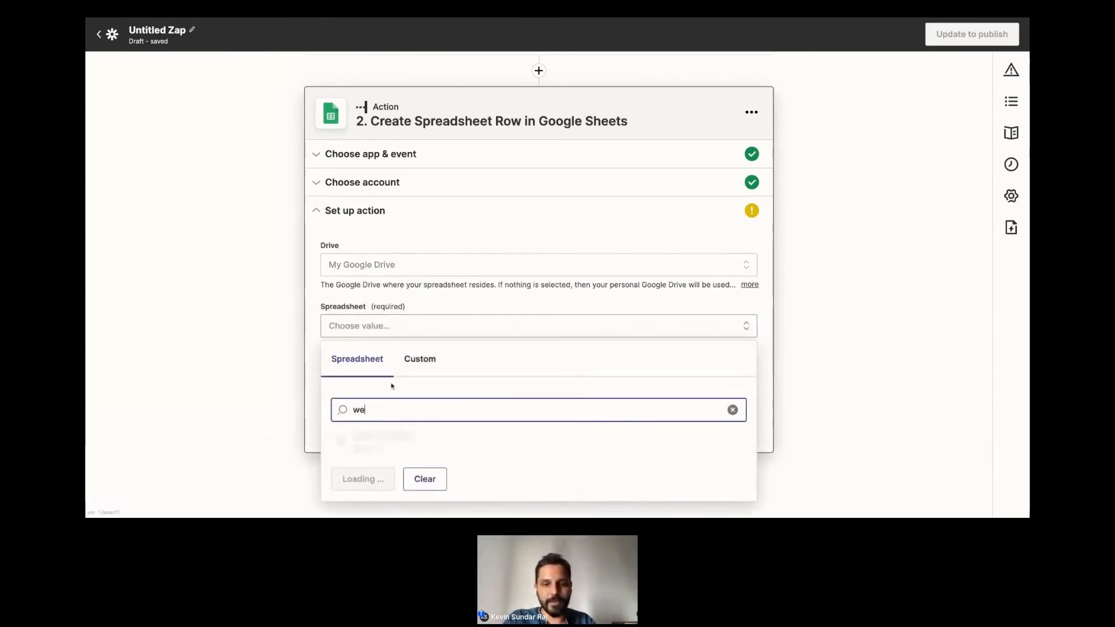
pyautogui.write('b')
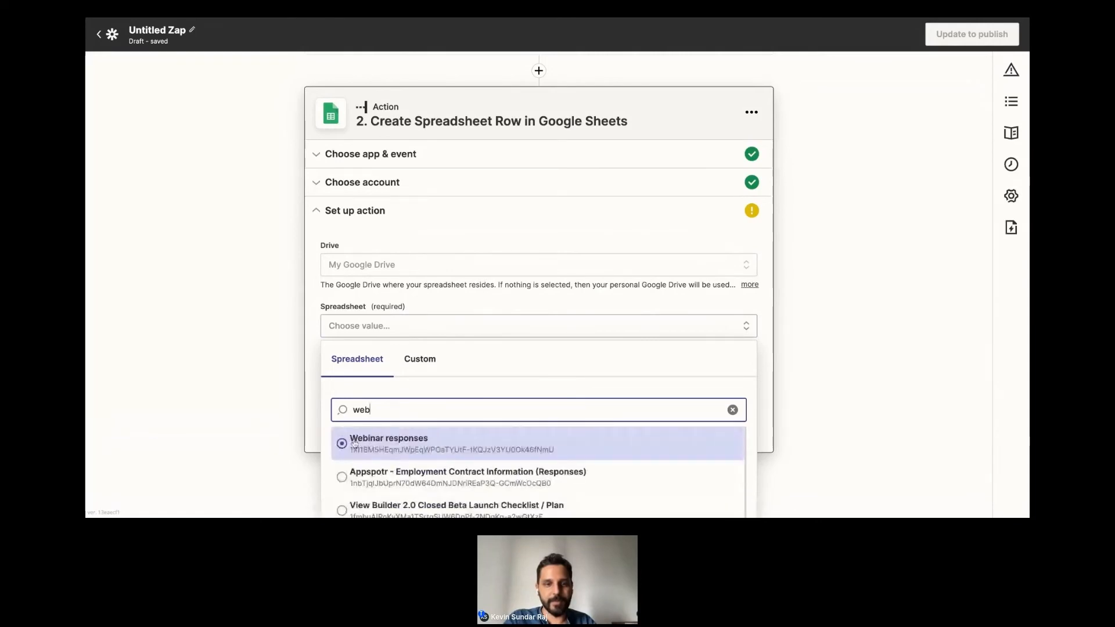
pyautogui.click(355, 444)
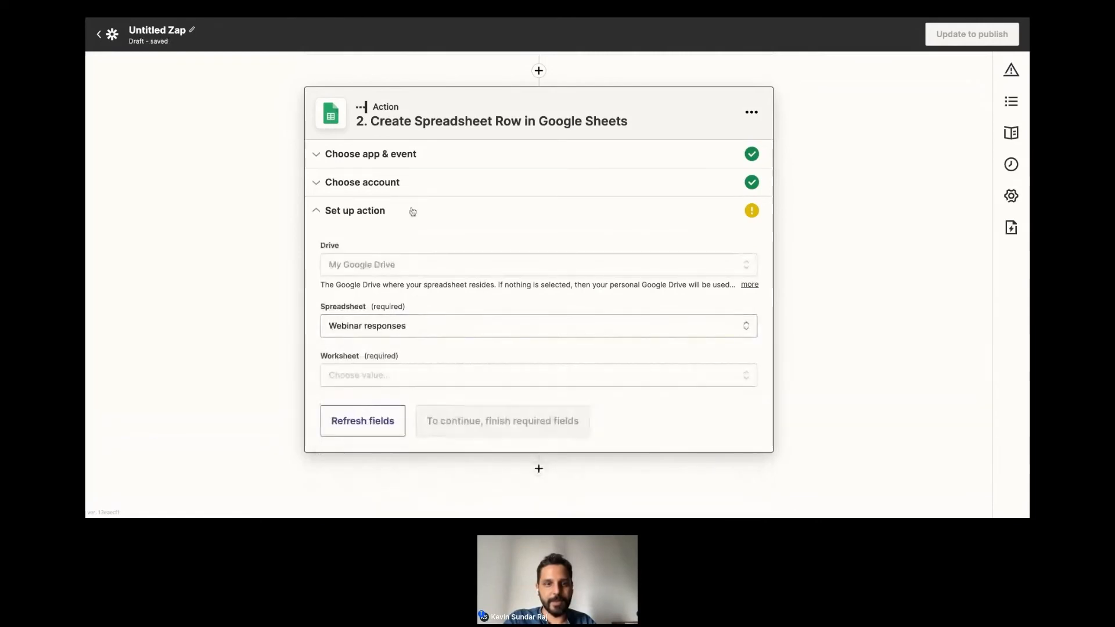
pyautogui.click(375, 376)
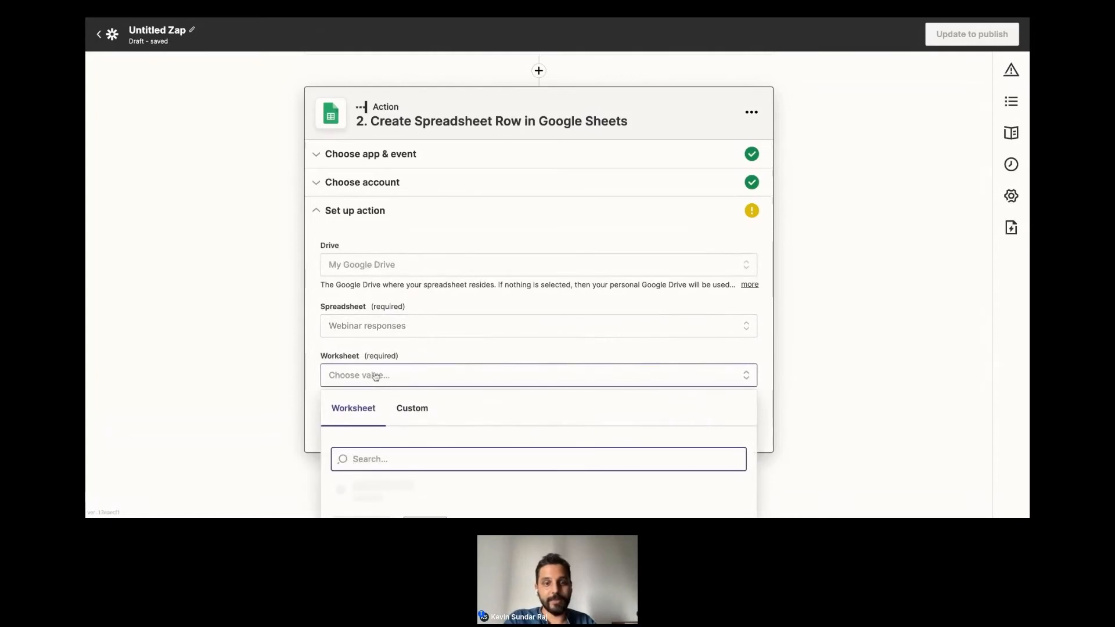
pyautogui.click(352, 454)
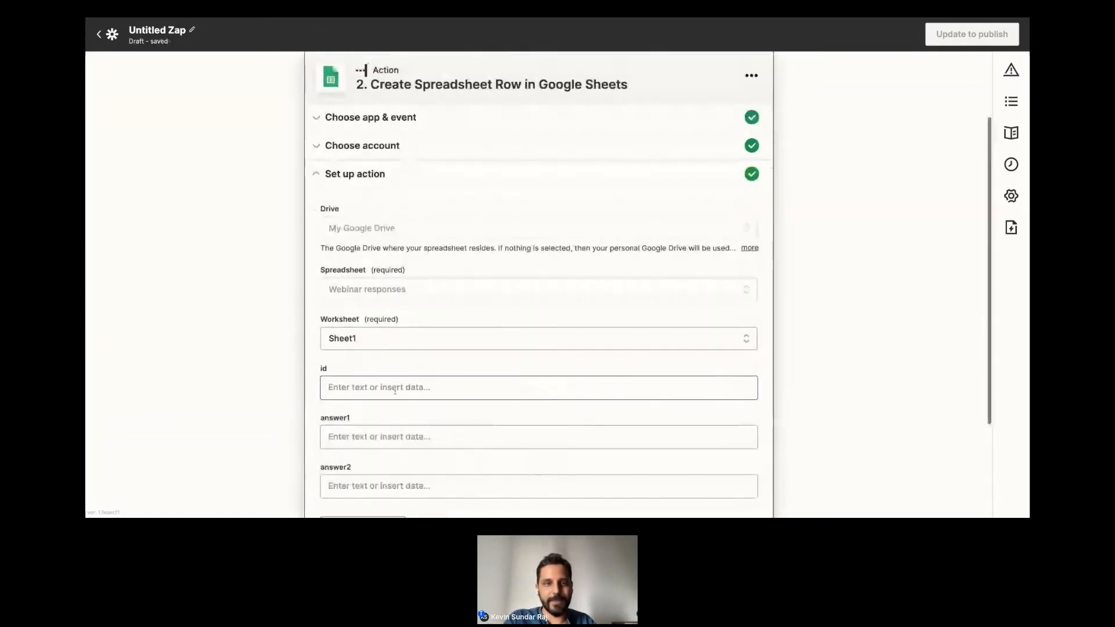
# Step: Show all available trigger fields and map the dataset item's ID to the id column
pyautogui.scroll(-3, 379, 363)
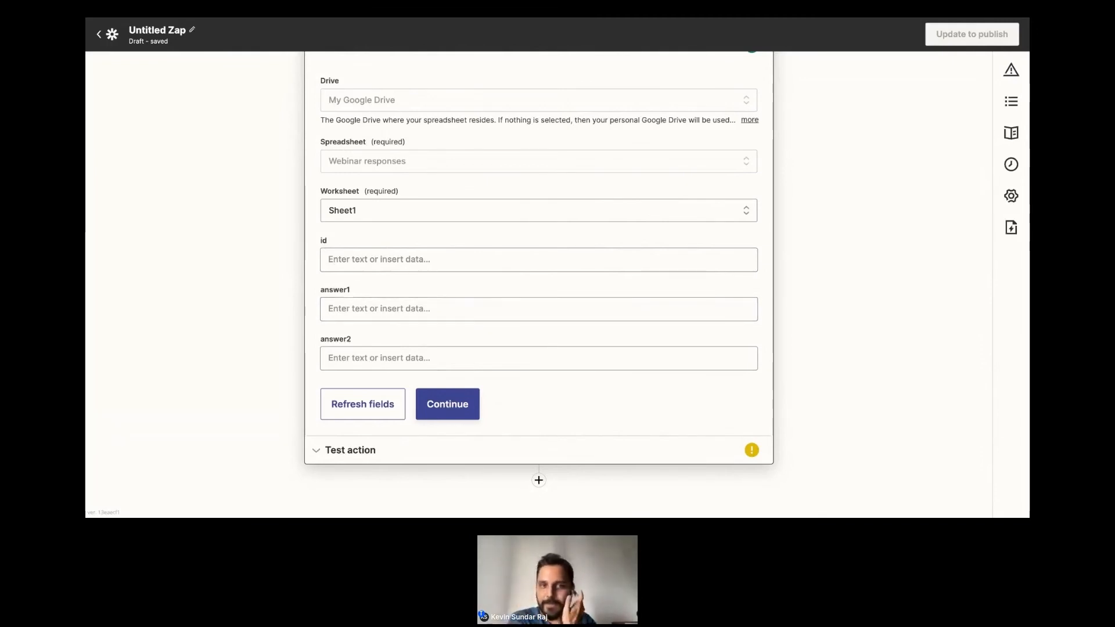
pyautogui.click(331, 260)
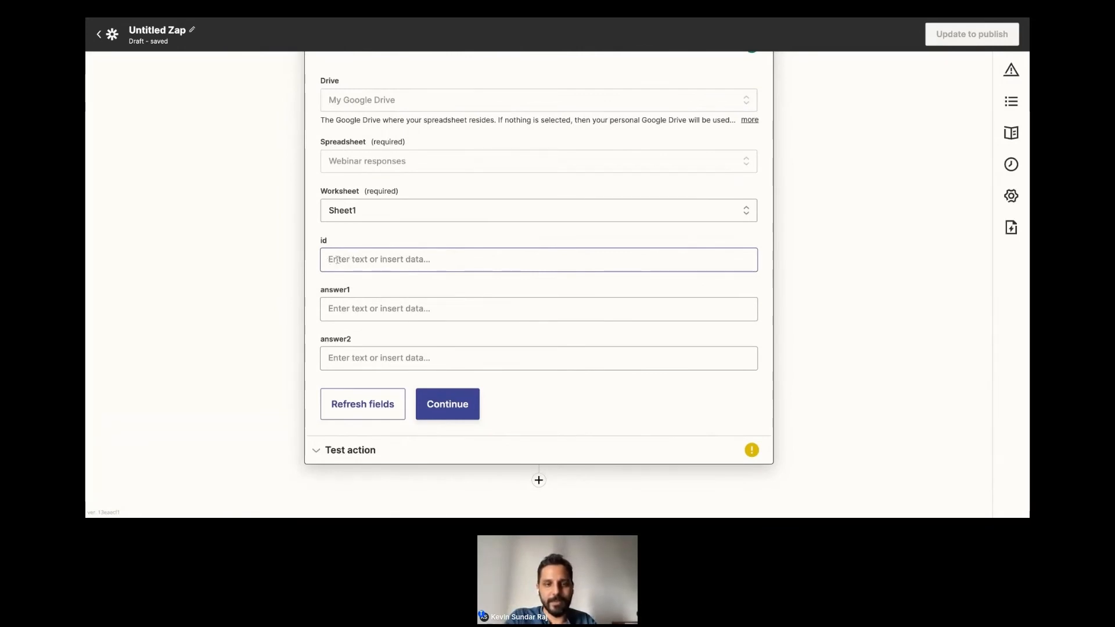
pyautogui.click(337, 260)
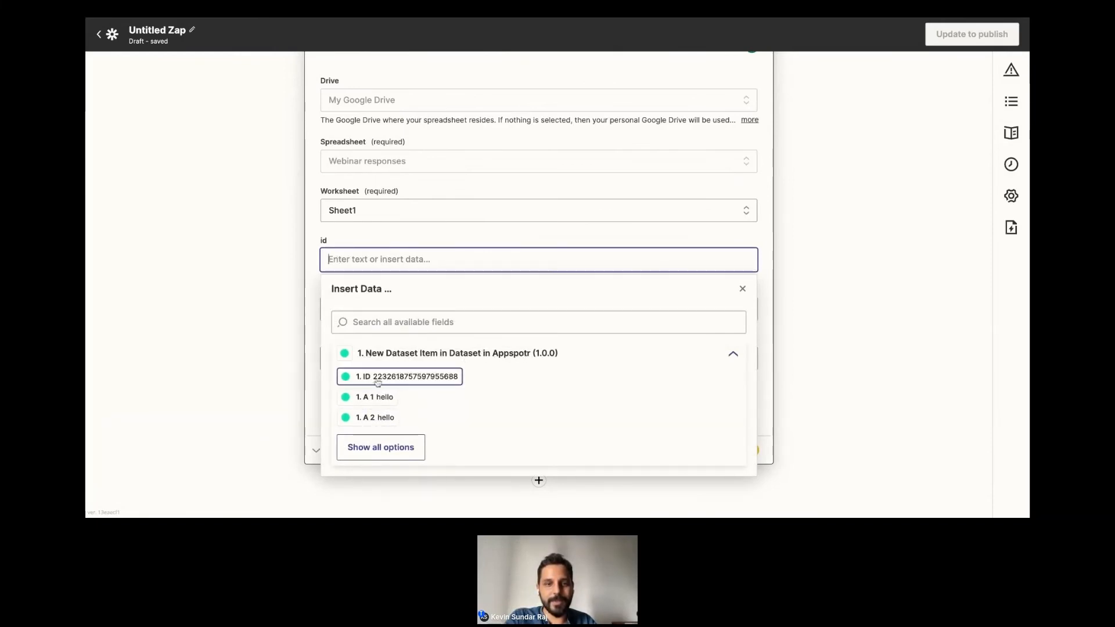
pyautogui.click(380, 447)
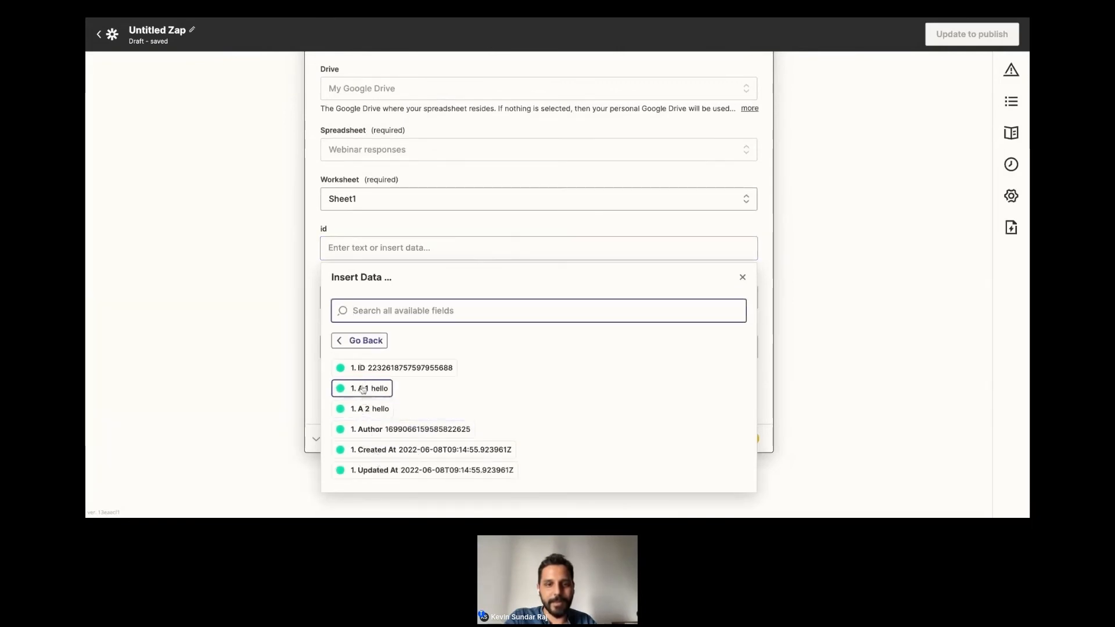
pyautogui.click(387, 370)
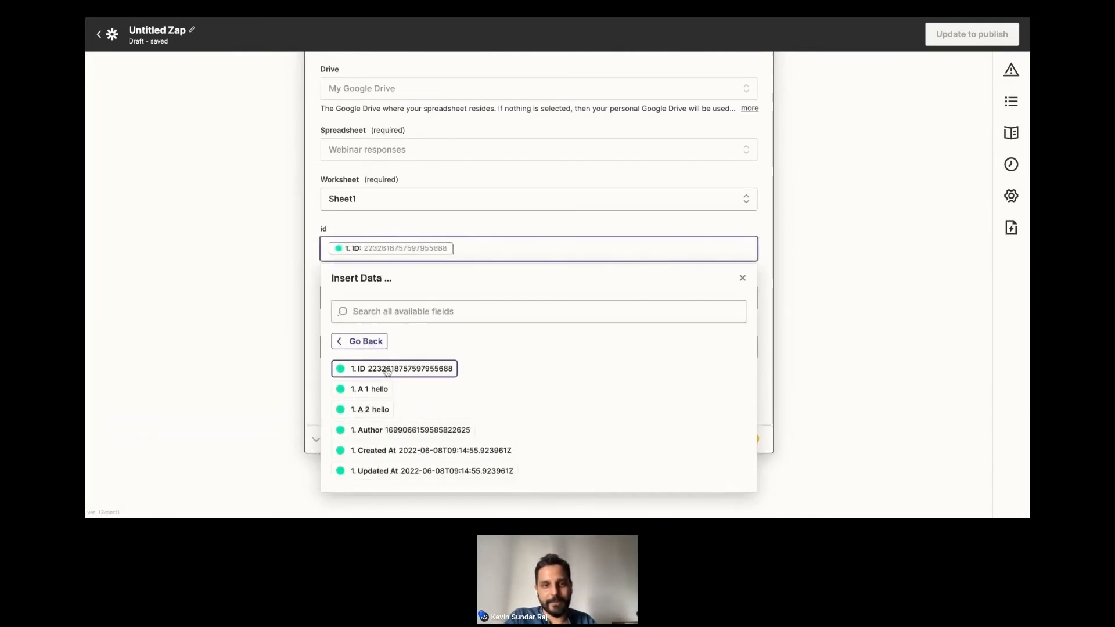
pyautogui.click(339, 295)
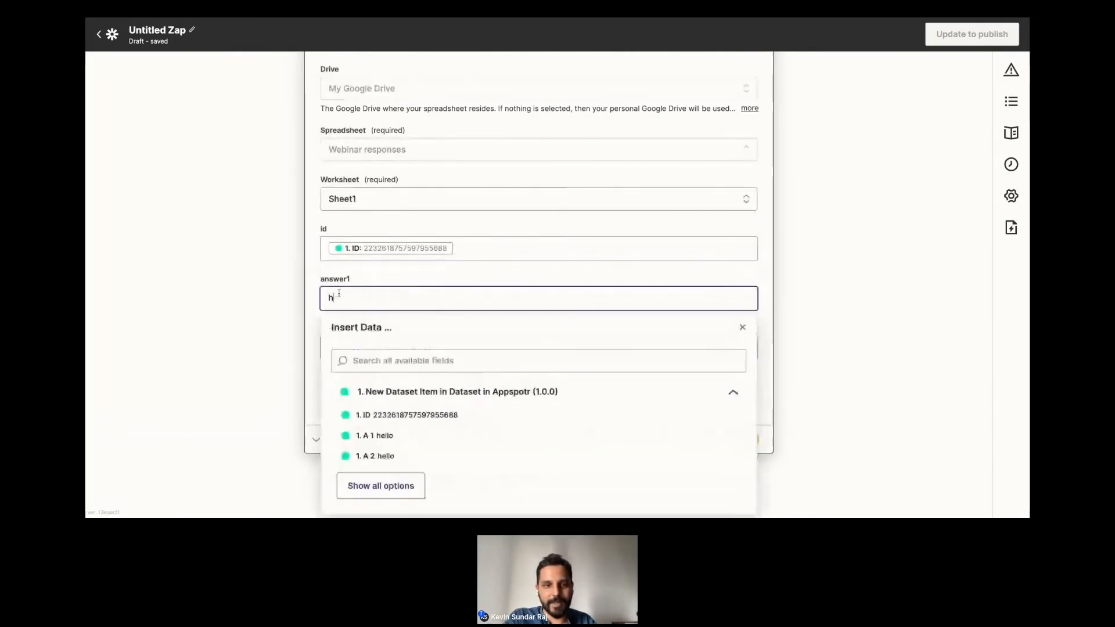
pyautogui.write('hello')
pyautogui.press('BackSpace')
pyautogui.press('BackSpace')
pyautogui.press('BackSpace')
pyautogui.press('BackSpace')
pyautogui.press('BackSpace')
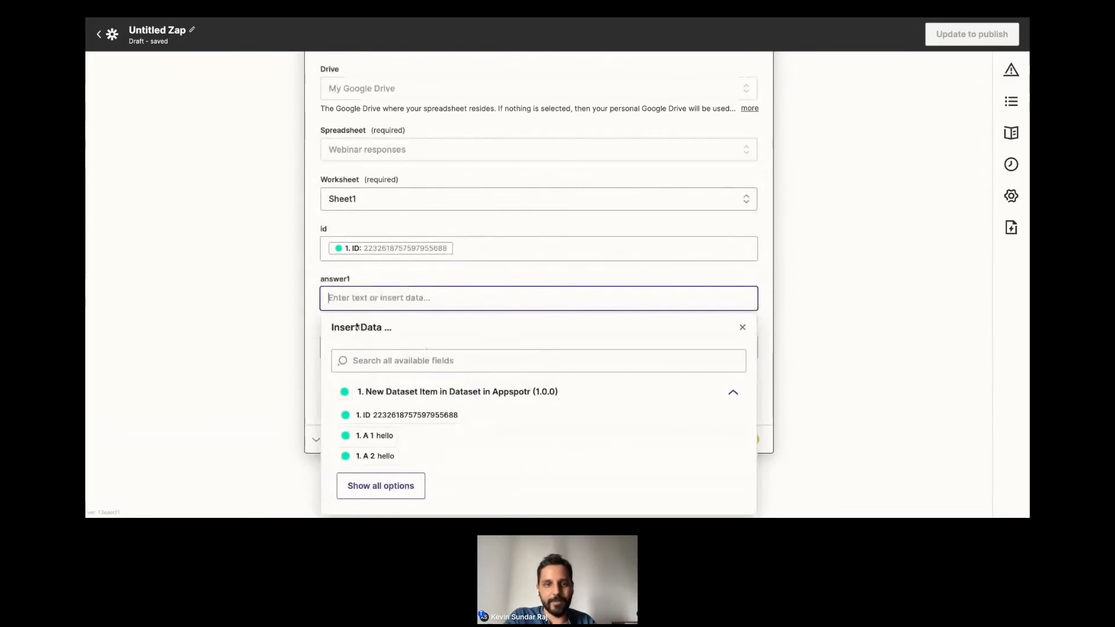
# Step: Map the trigger's A 1 field to the answer1 column and A 2 to the answer2 column
pyautogui.click(371, 437)
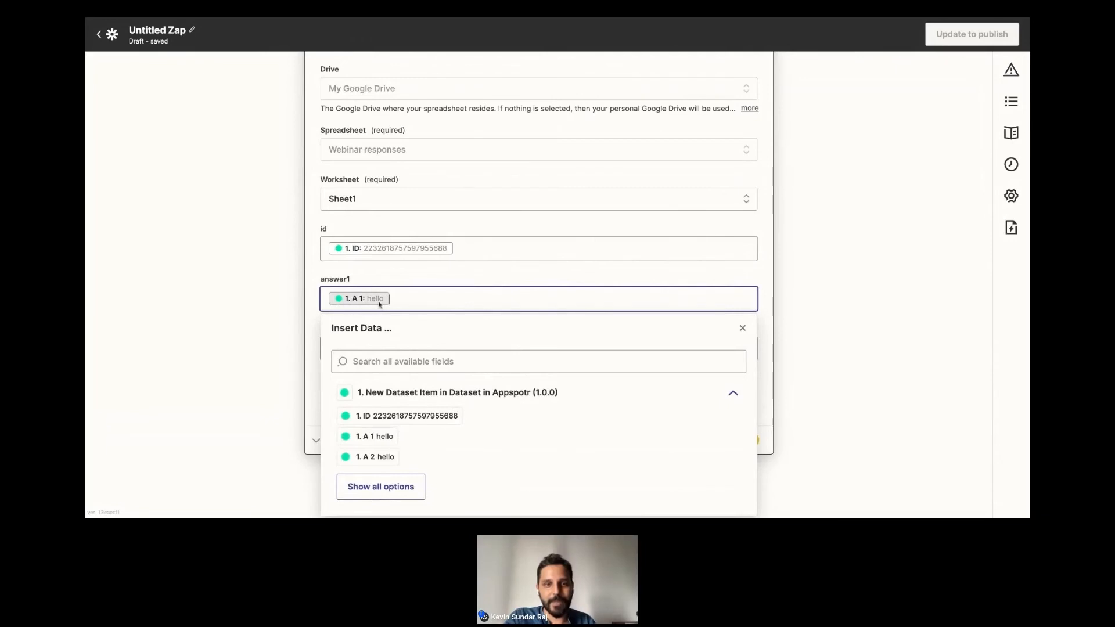
pyautogui.click(314, 269)
pyautogui.click(341, 346)
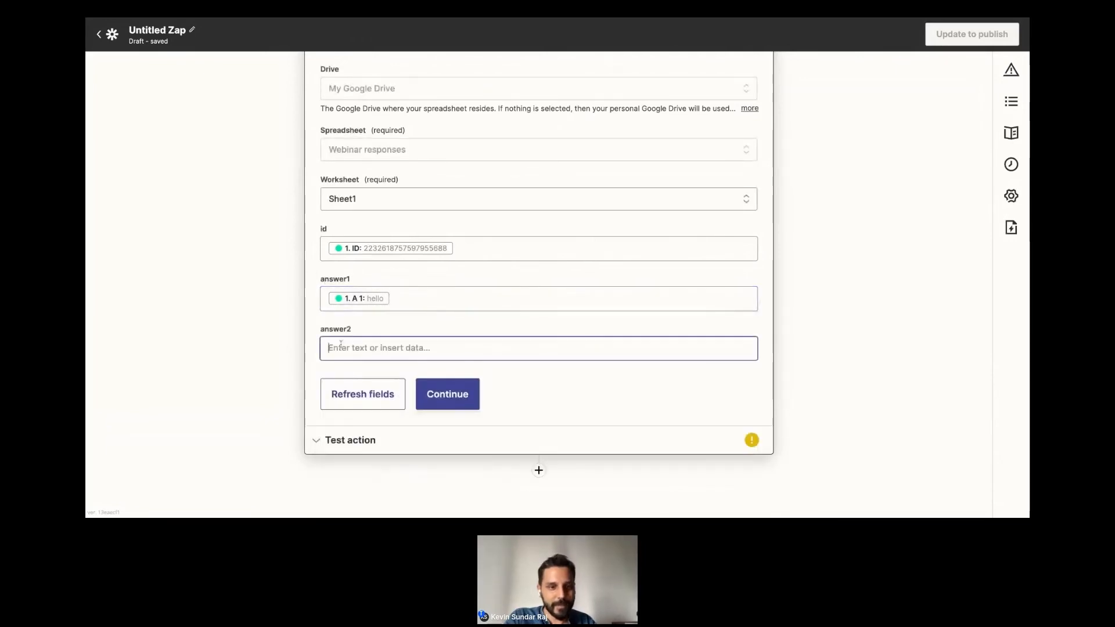
pyautogui.scroll(-1, 377, 476)
pyautogui.click(378, 461)
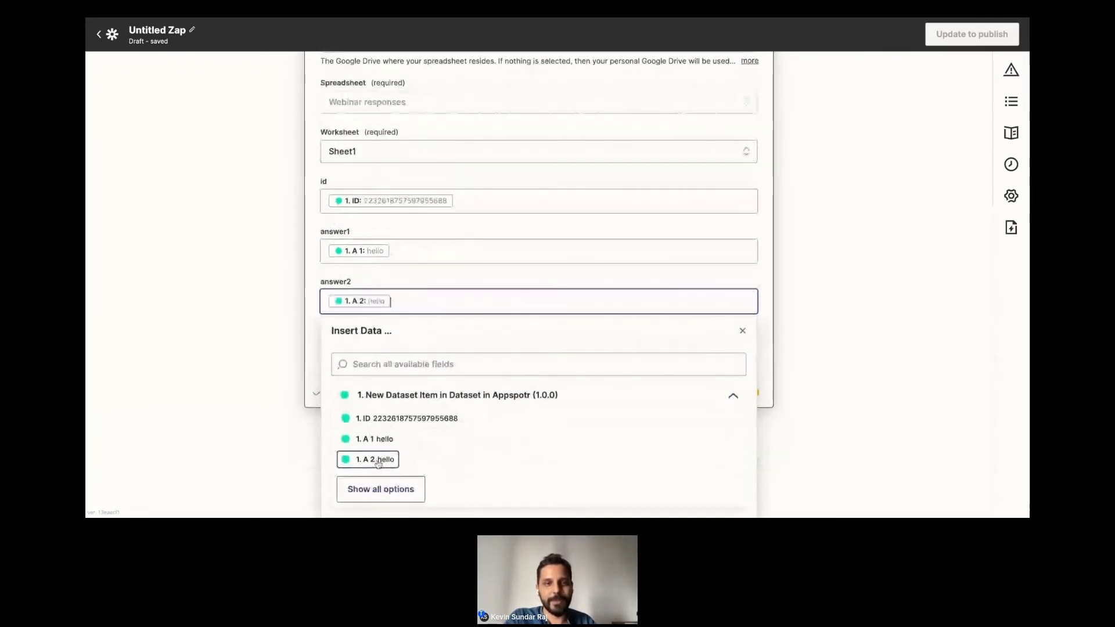
pyautogui.click(309, 252)
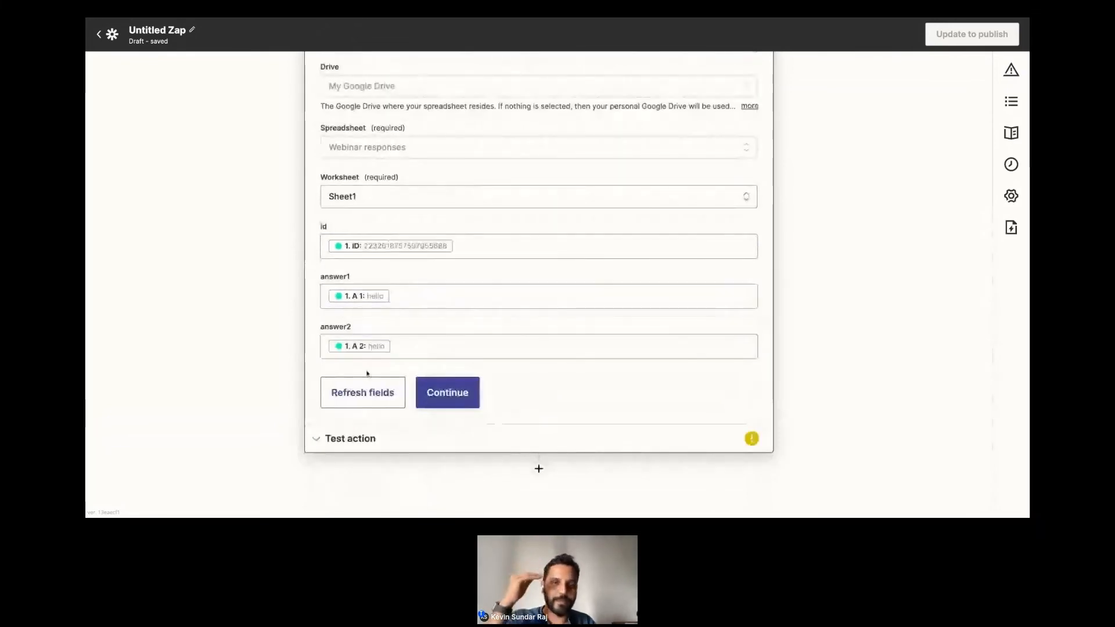
# Step: Continue to the action test and send the mapped test row to Google Sheets
pyautogui.click(448, 395)
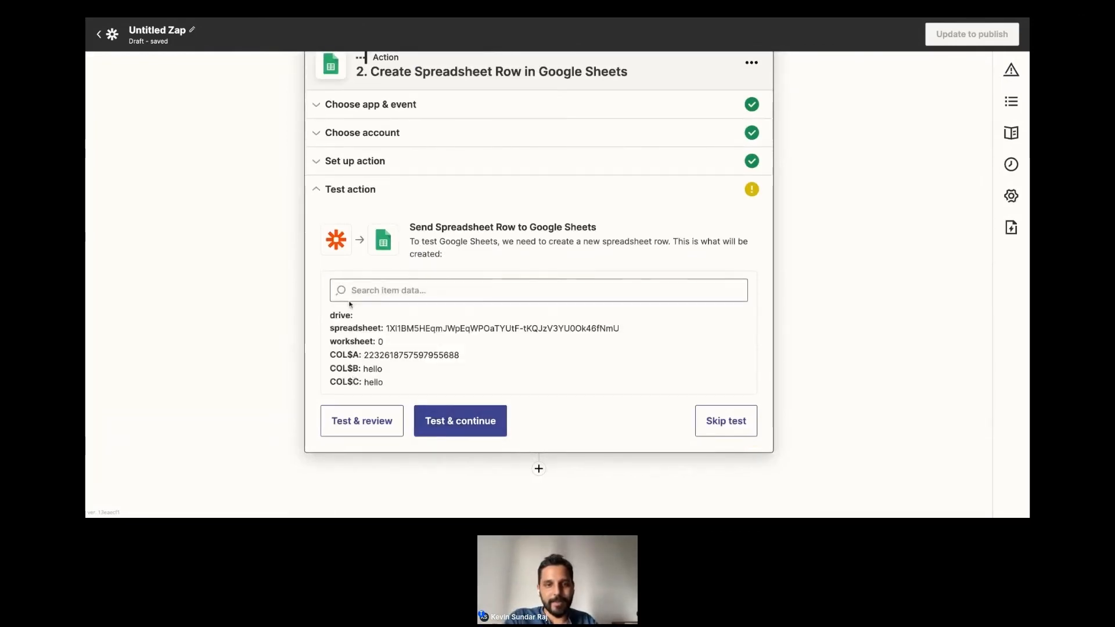
pyautogui.click(468, 425)
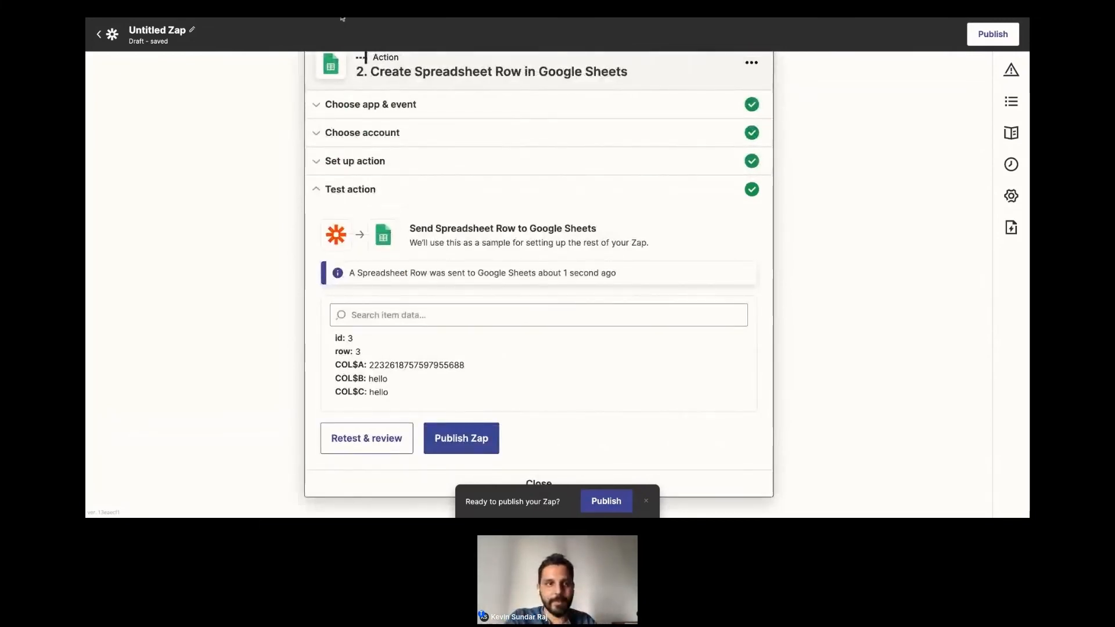
pyautogui.scroll(-1, 449, 361)
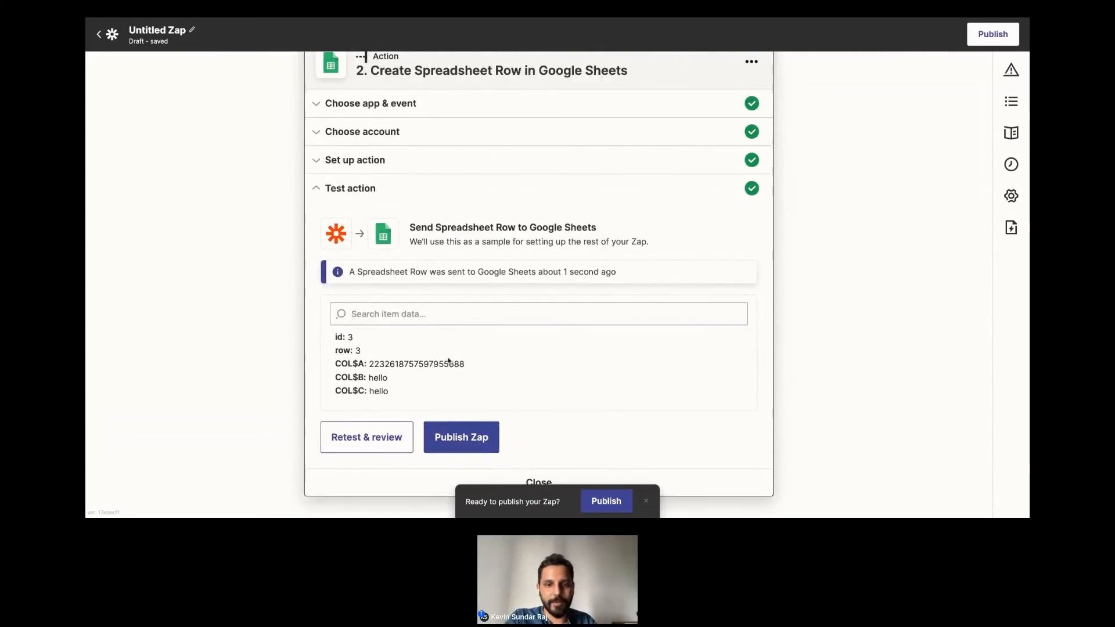
# Step: Publish the Zap and dismiss the publishing notification
pyautogui.scroll(-3, 449, 361)
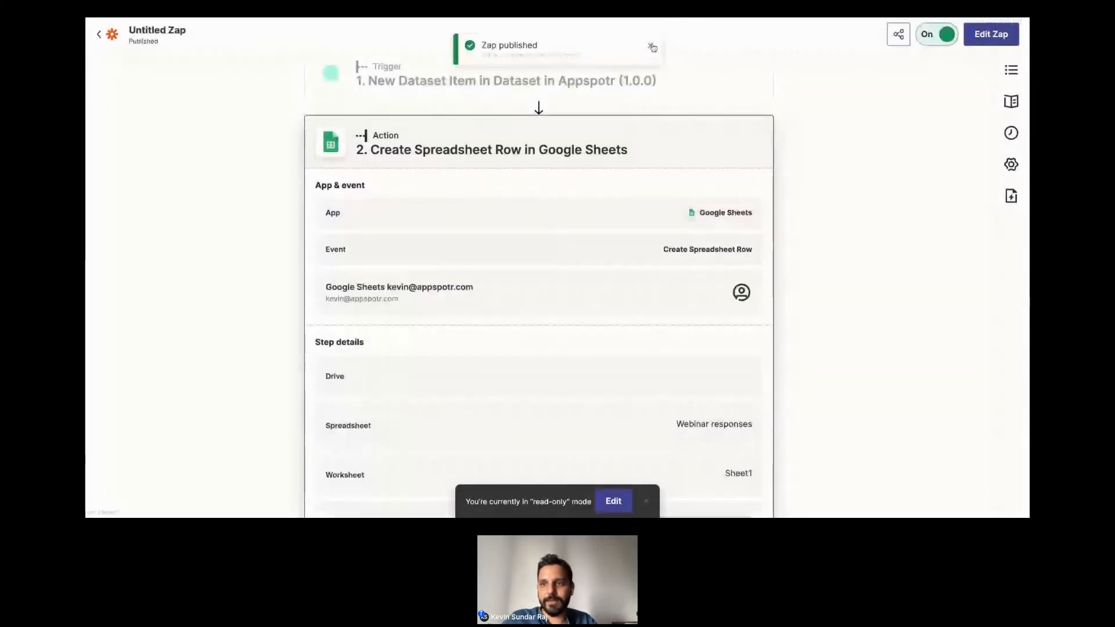
pyautogui.click(652, 47)
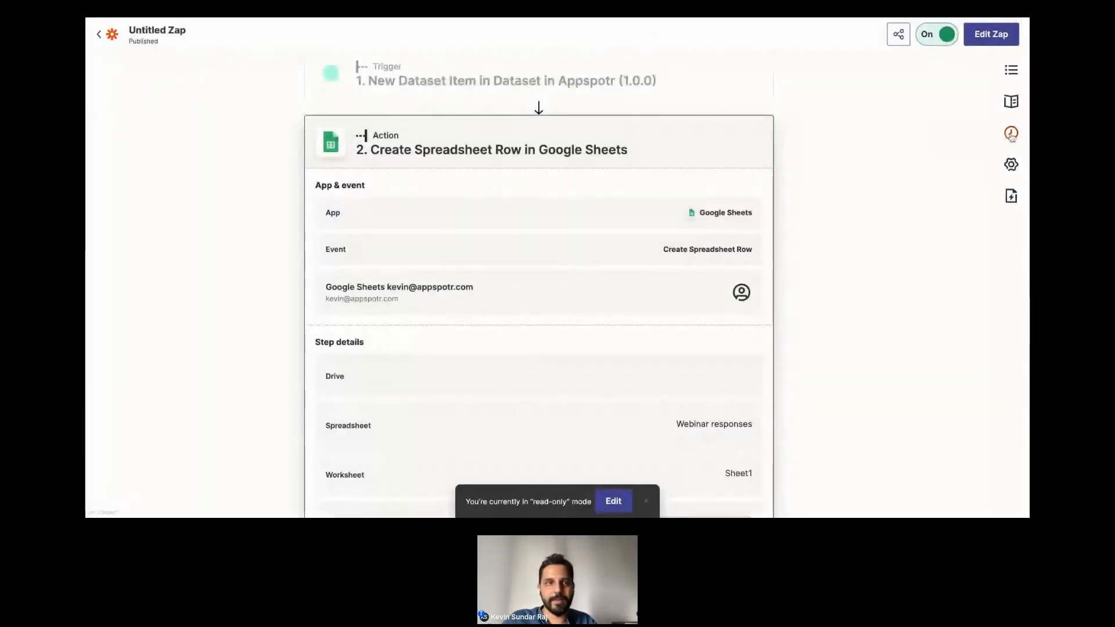
# Step: Check the run history of the published Zap and return to the Zap's browser tab
pyautogui.click(1011, 133)
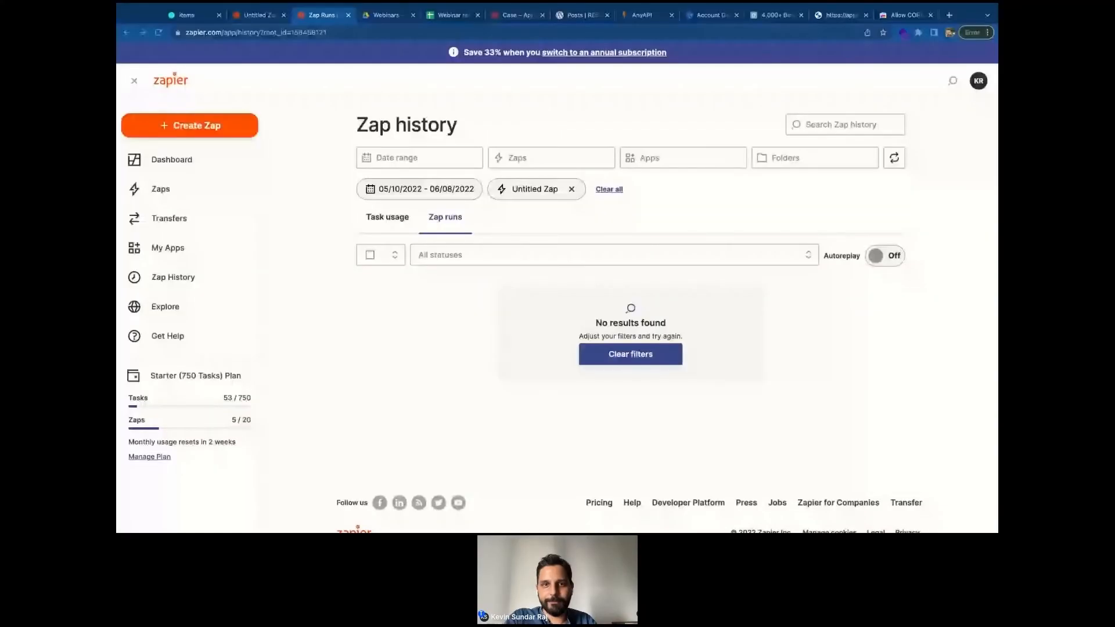
pyautogui.click(255, 15)
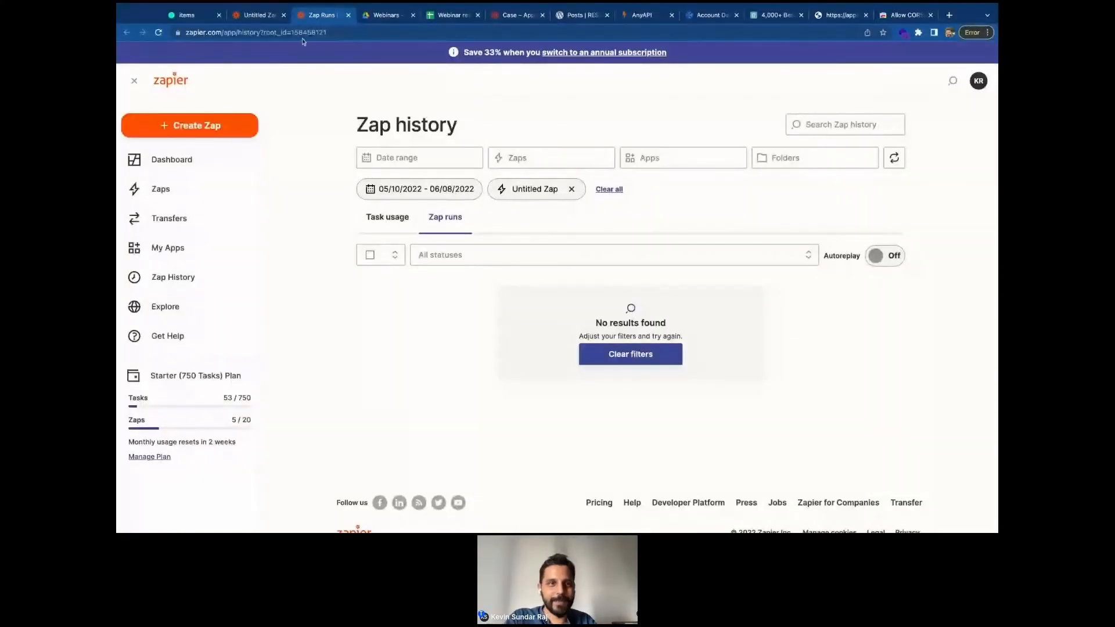
# Step: Review the published Zap's Google Sheets step details and its run history
pyautogui.scroll(-3, 445, 260)
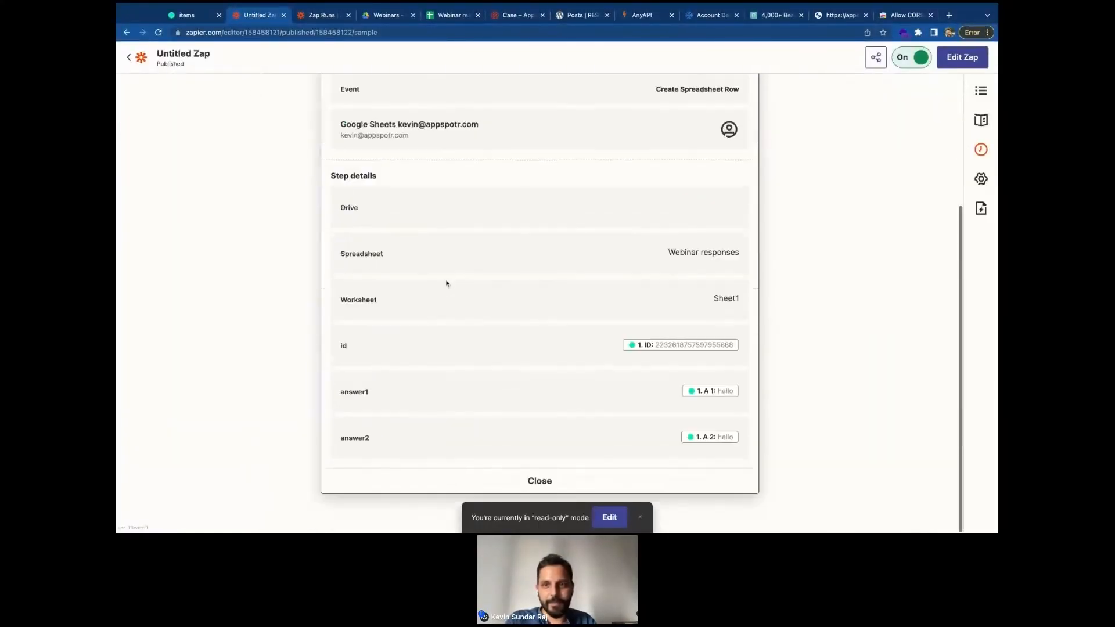
pyautogui.scroll(4, 445, 281)
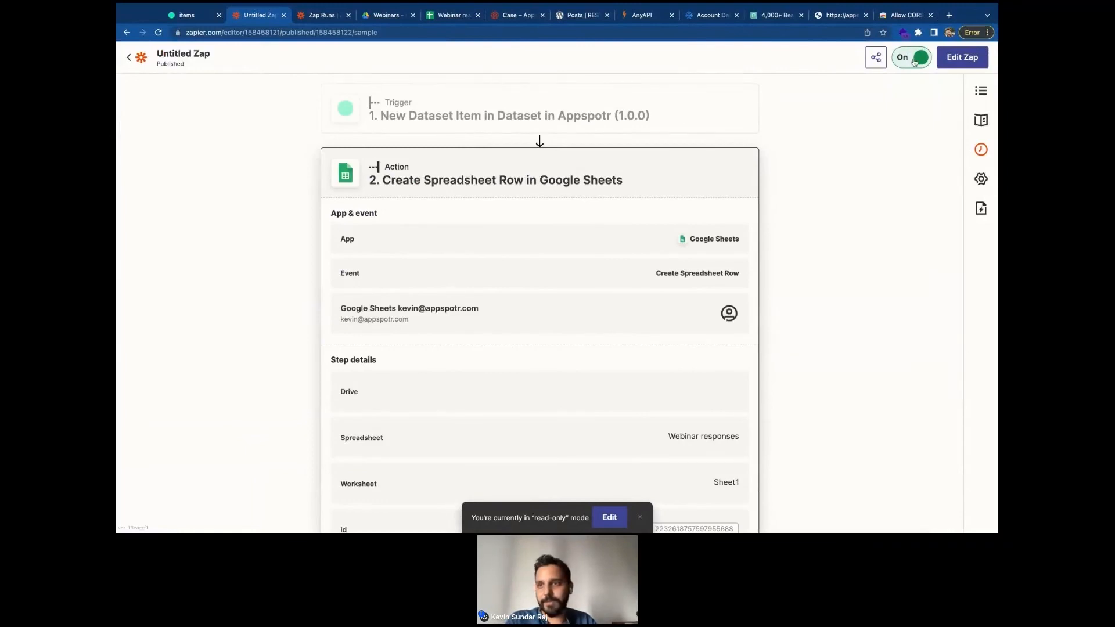
pyautogui.click(320, 16)
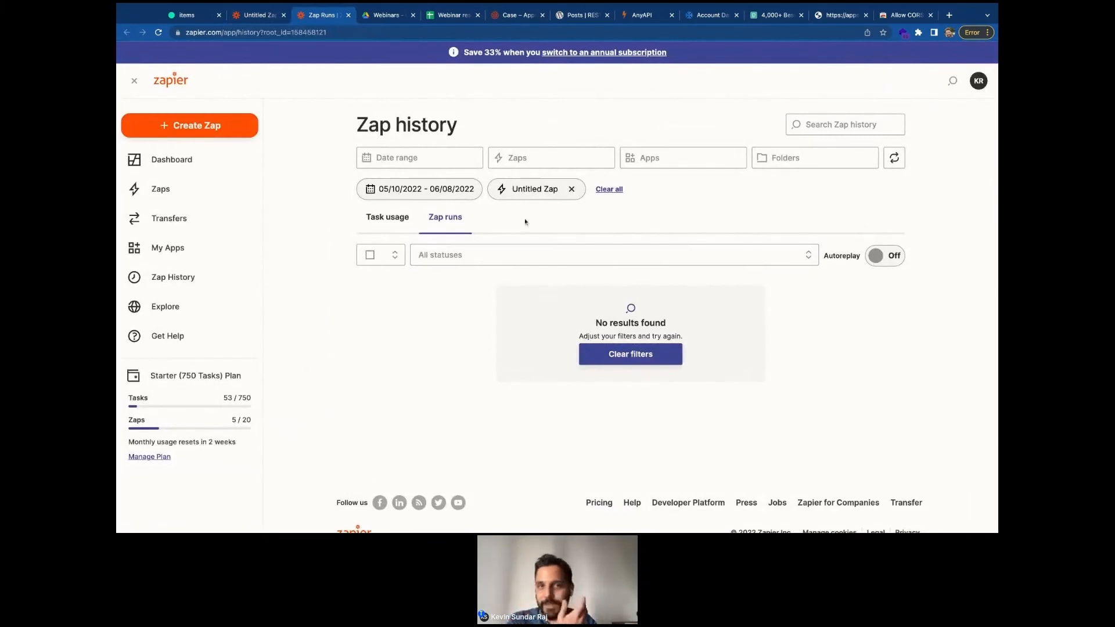
# Step: Switch to the Webinar responses spreadsheet and delete the duplicate test entry in row 3
pyautogui.click(451, 17)
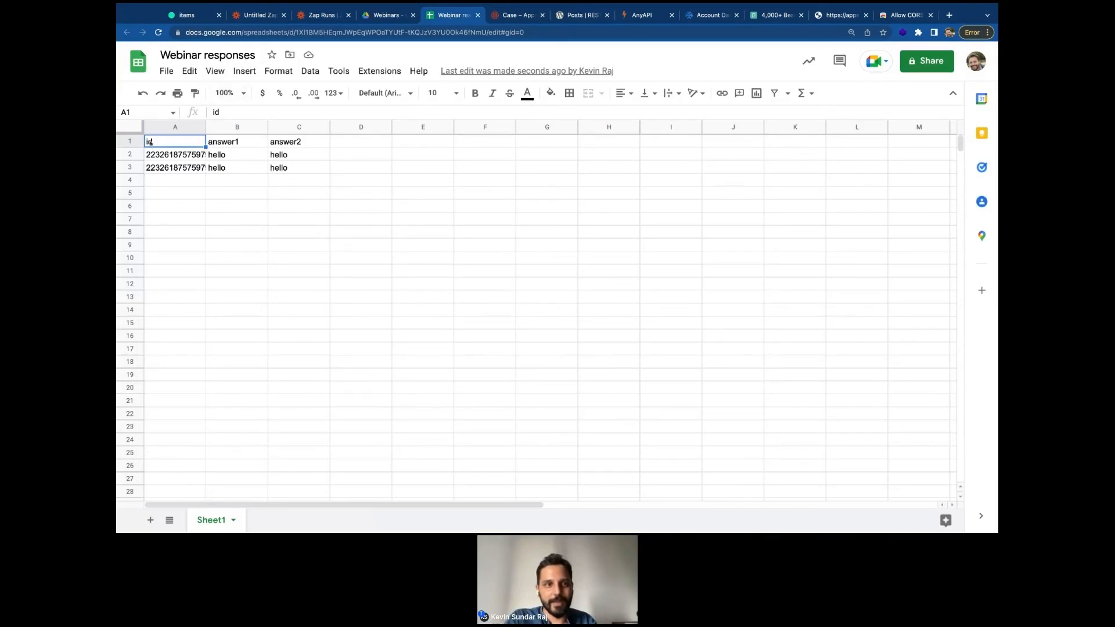
pyautogui.click(224, 144)
pyautogui.click(288, 144)
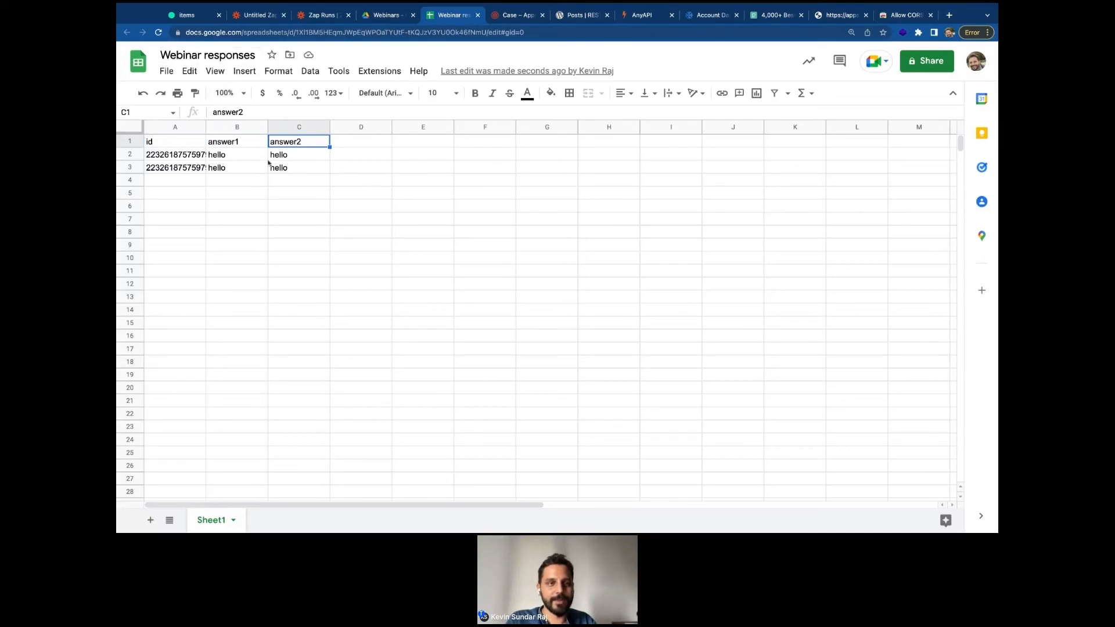
pyautogui.click(119, 168)
pyautogui.rightClick(122, 168)
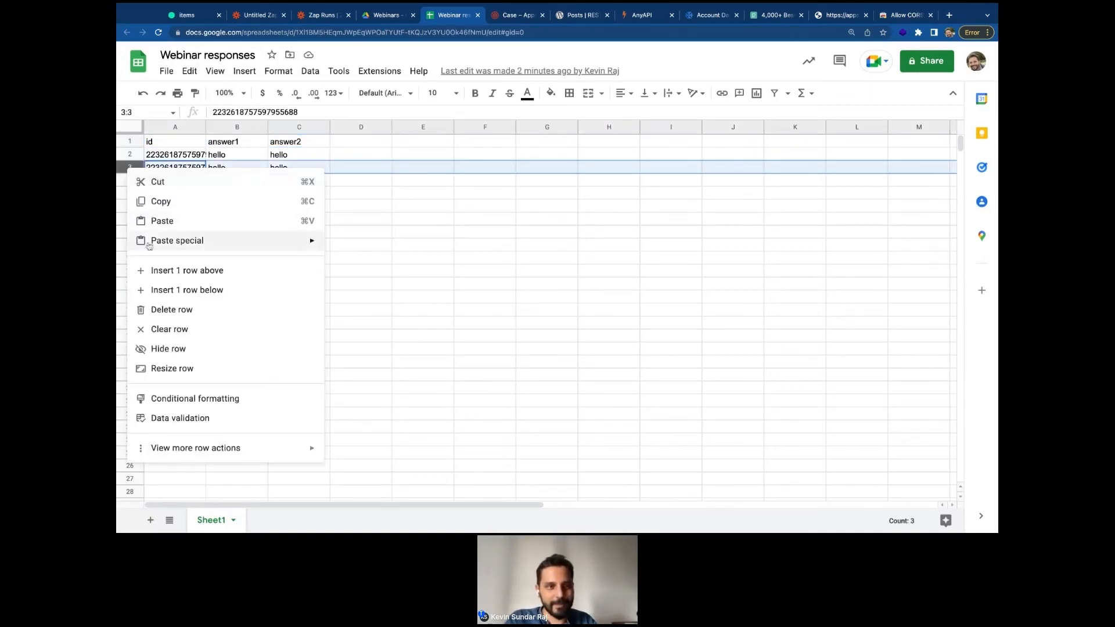
pyautogui.click(162, 311)
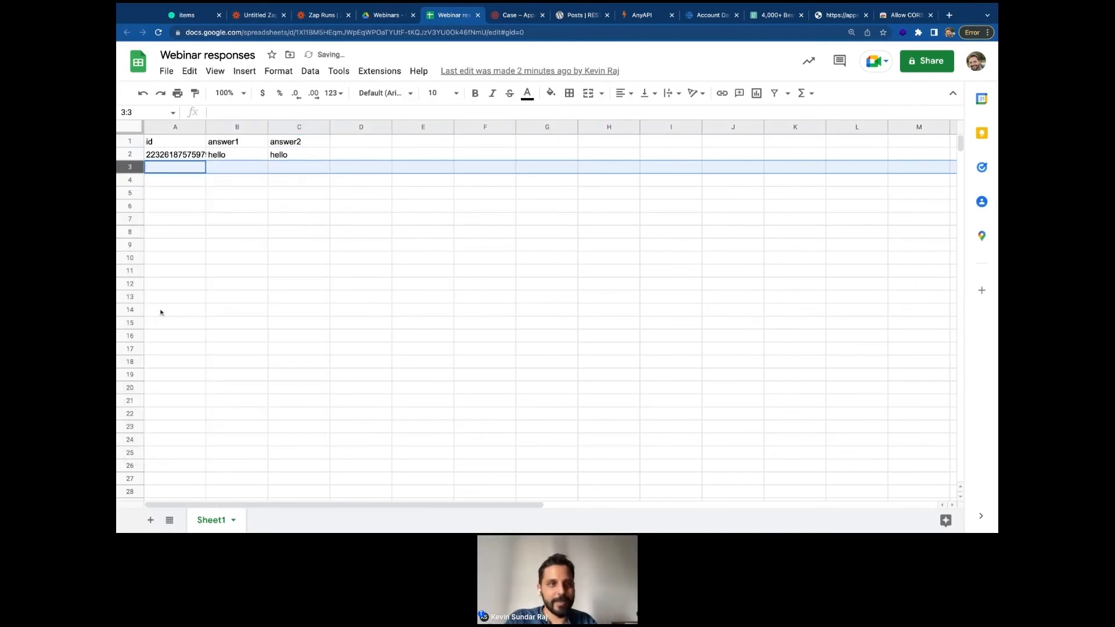
pyautogui.click(230, 184)
pyautogui.click(335, 146)
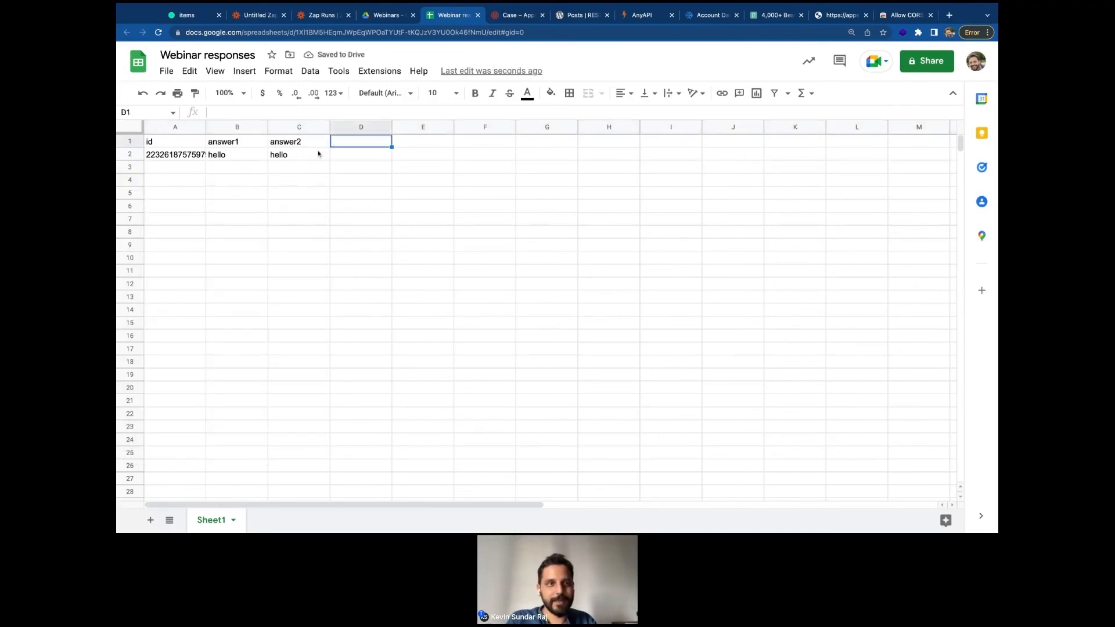
# Step: In the Appspotr items dataset, add and save an item with A1 "Hello Webinar" and A2 "This is what should come in A2"
pyautogui.click(196, 16)
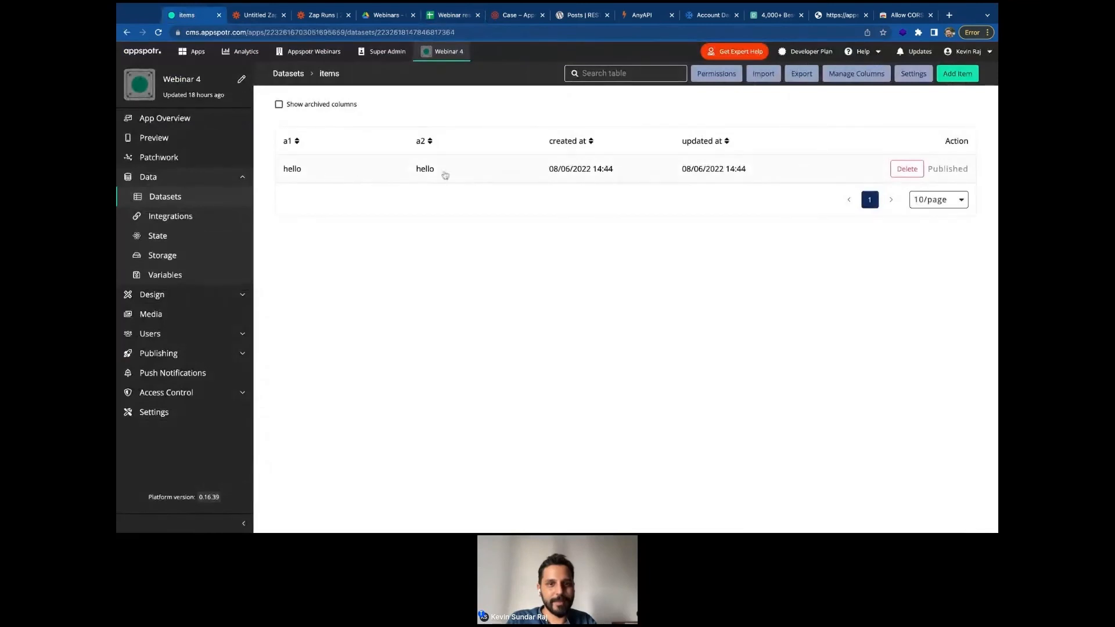
pyautogui.click(452, 15)
pyautogui.click(187, 15)
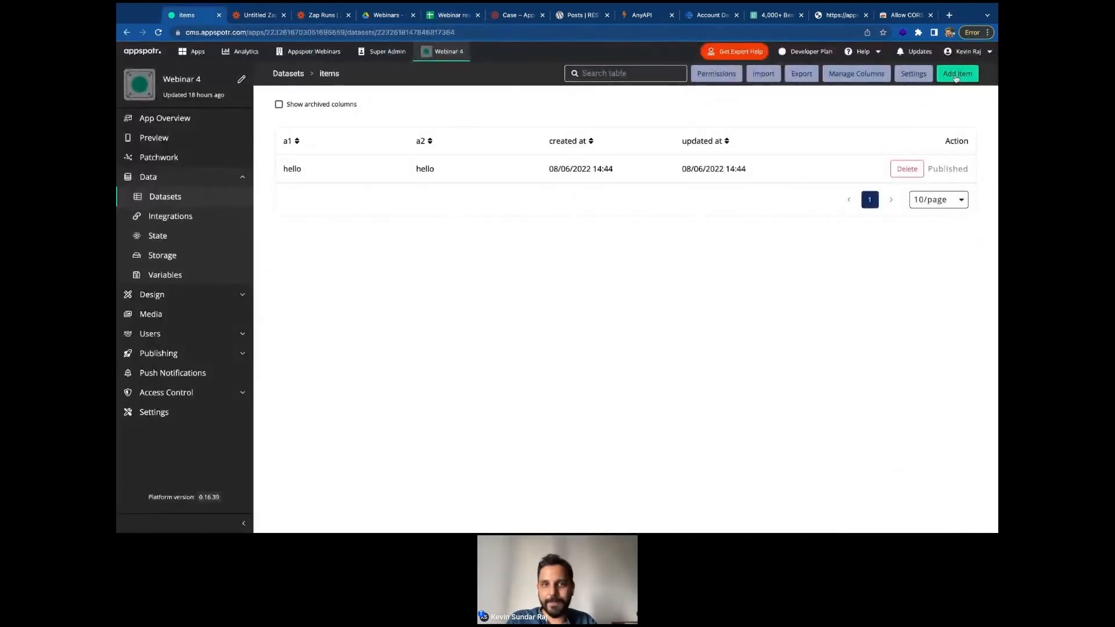
pyautogui.click(955, 77)
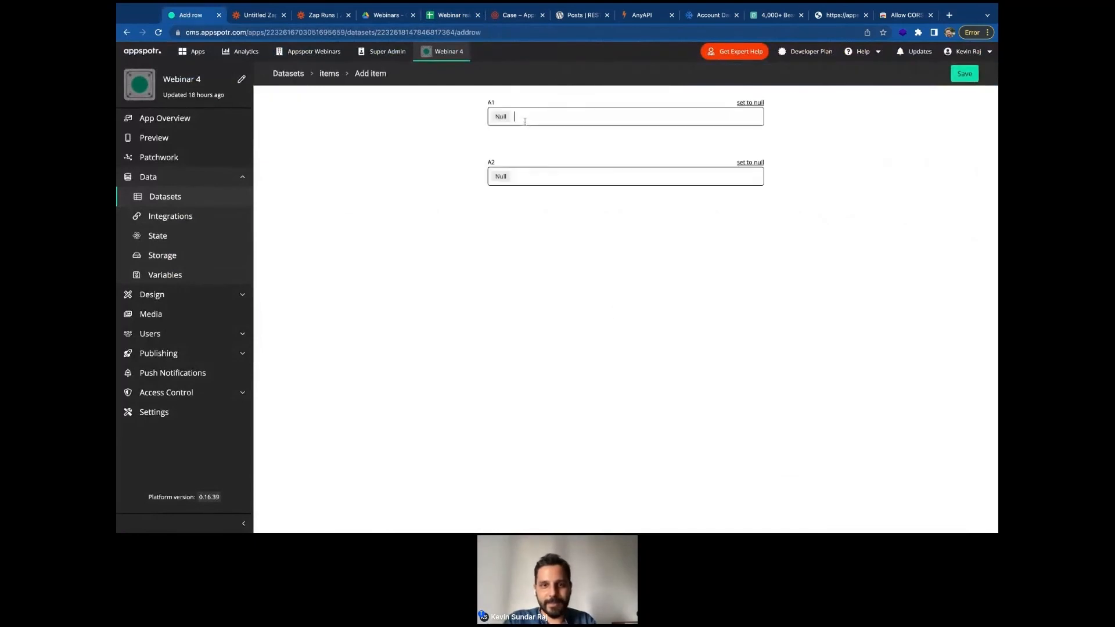
pyautogui.click(524, 119)
pyautogui.write('Hello Webinar')
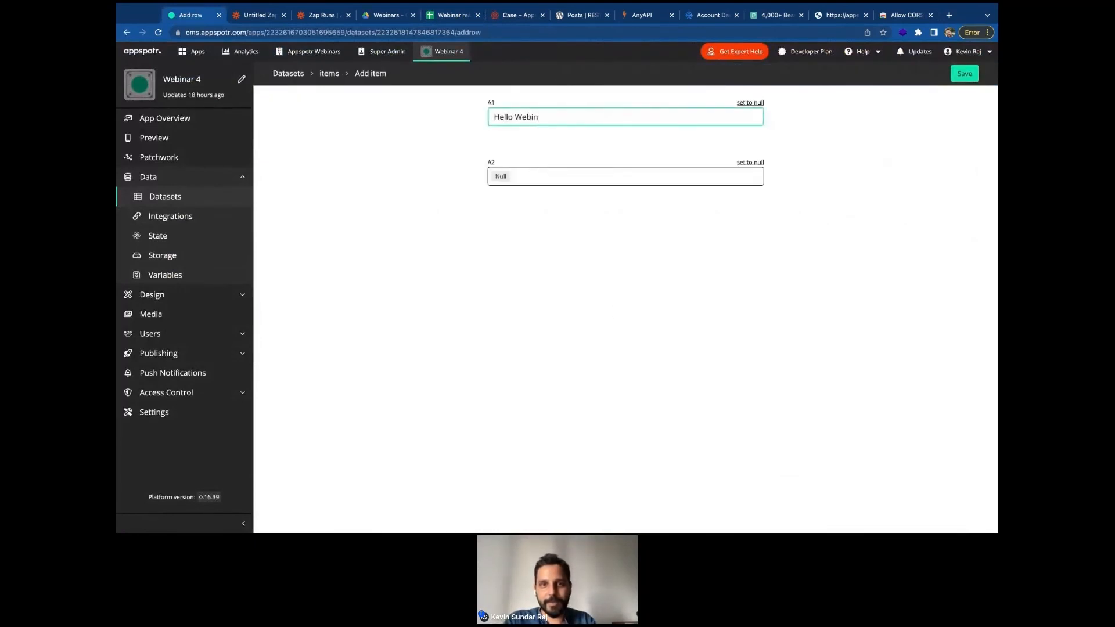
pyautogui.click(528, 176)
pyautogui.write('This ')
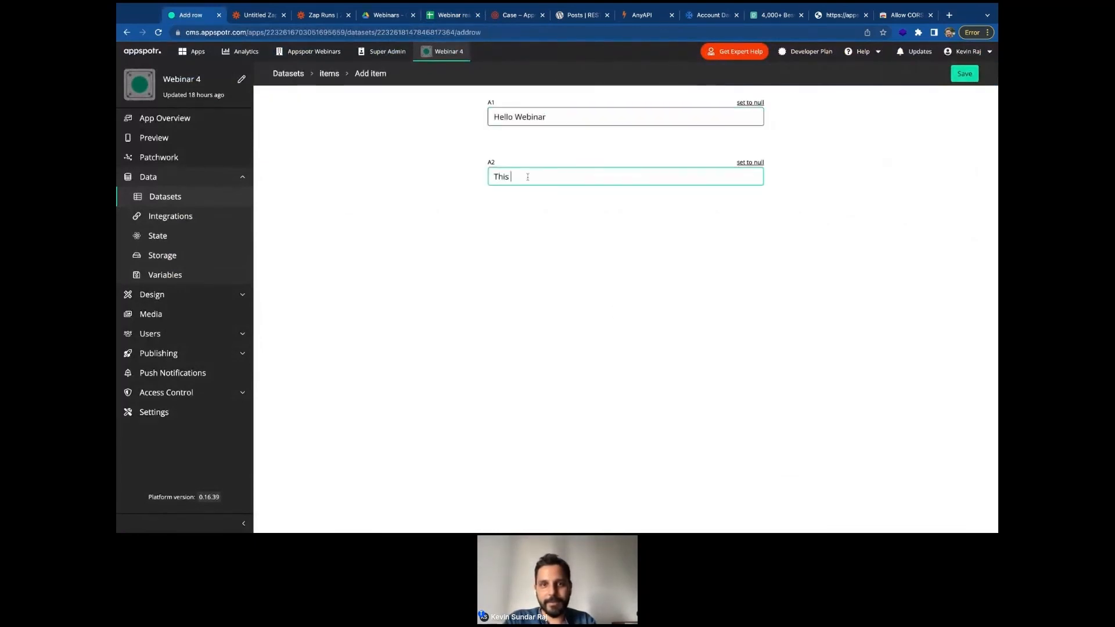
pyautogui.write('is what should come in ')
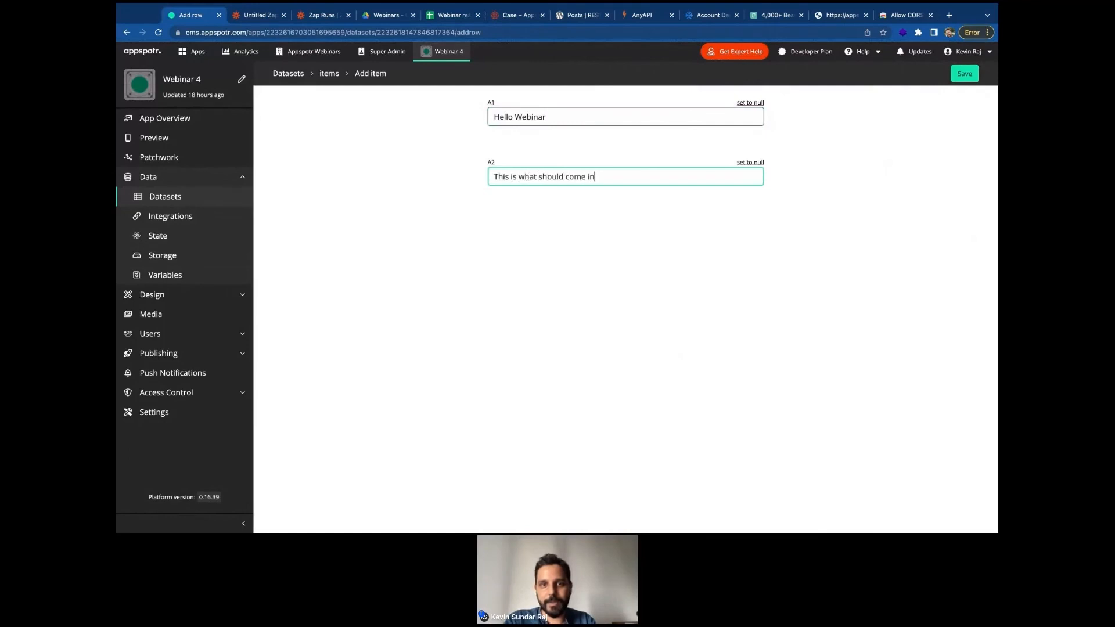
pyautogui.write('A2')
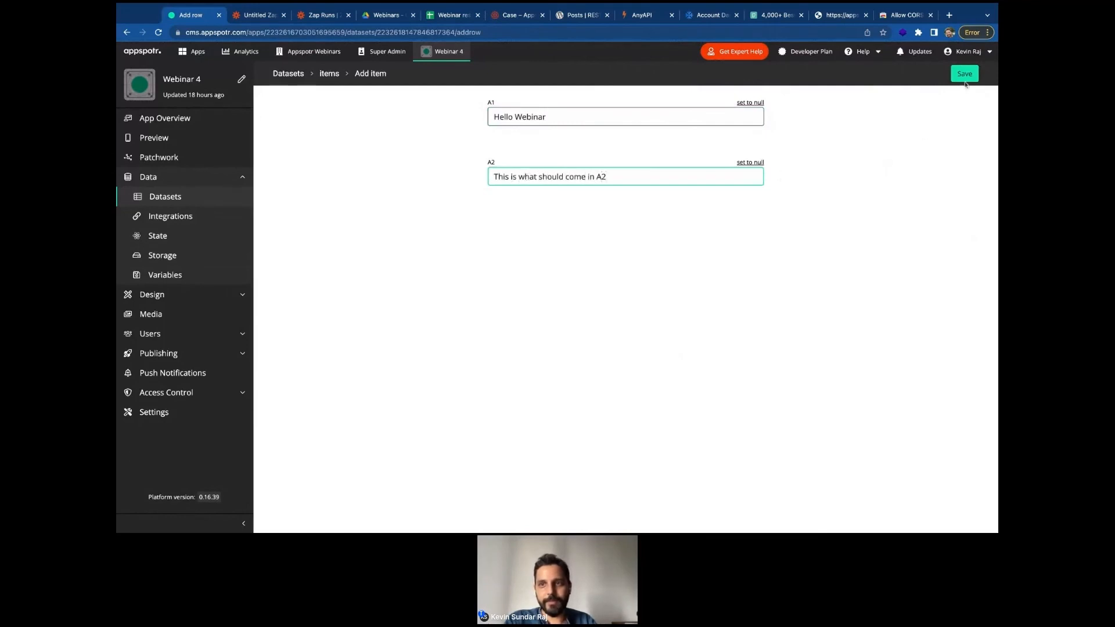
pyautogui.click(965, 75)
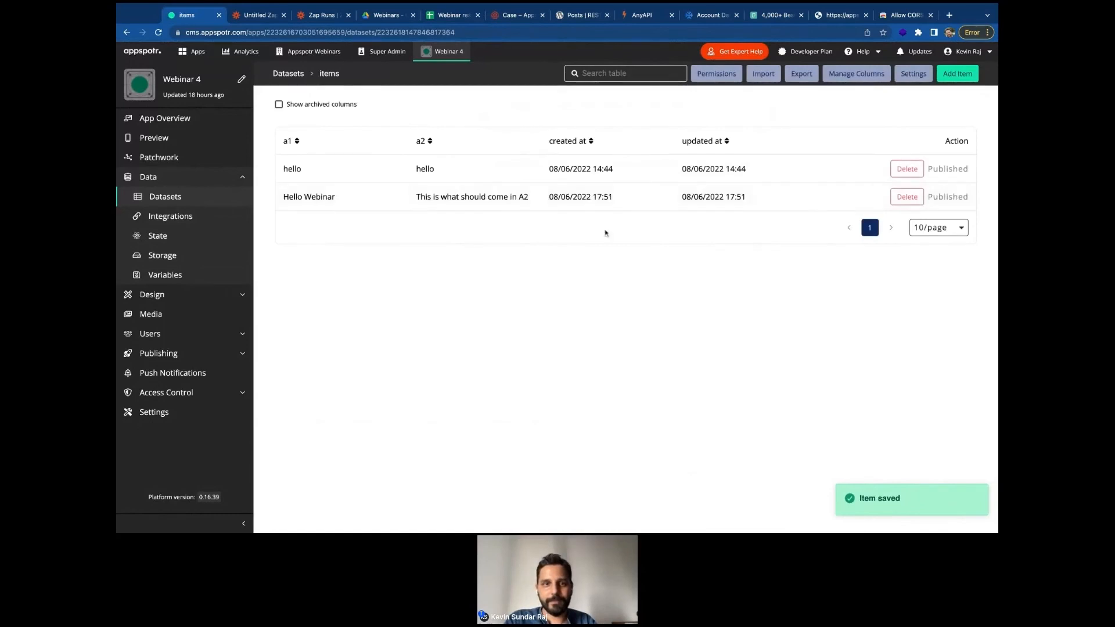
# Step: Return to the Webinar responses spreadsheet and widen the answer2 column to fit its longest text
pyautogui.click(447, 15)
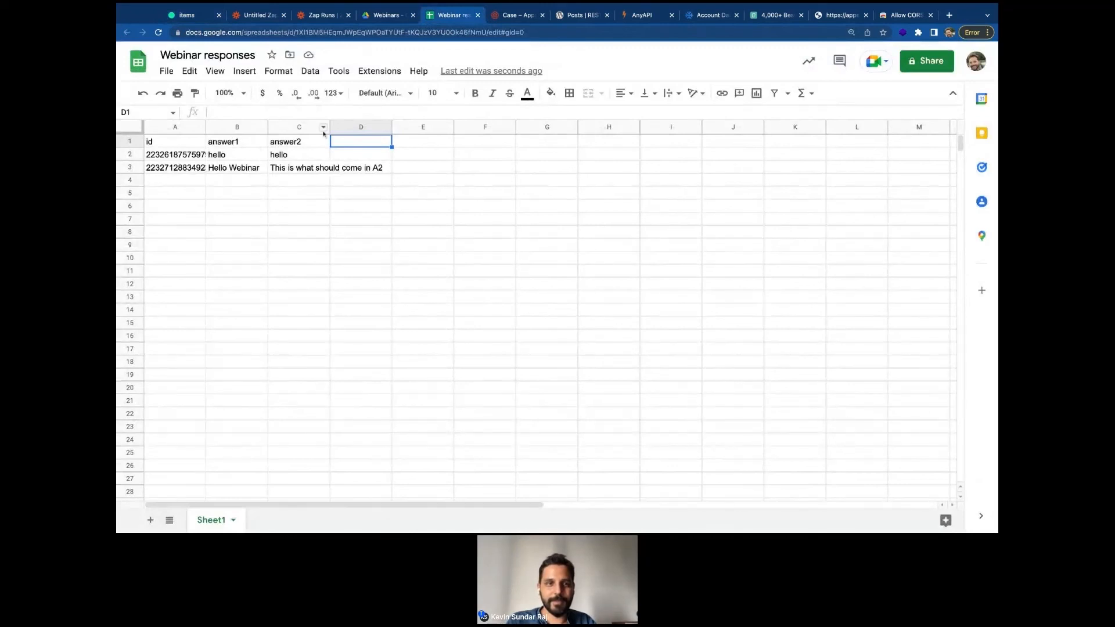
pyautogui.moveTo(330, 131); pyautogui.dragTo(389, 127)
pyautogui.click(329, 232)
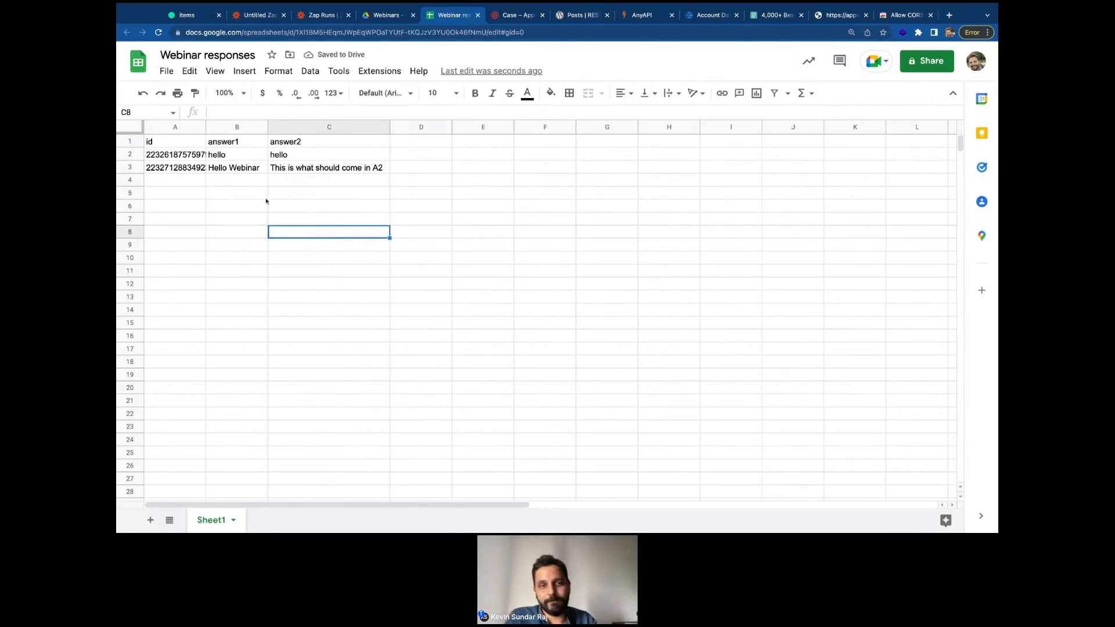
# Step: Compare the items dataset in Appspotr with the Zap's field mapping and the rows in the Webinar responses spreadsheet
pyautogui.click(193, 16)
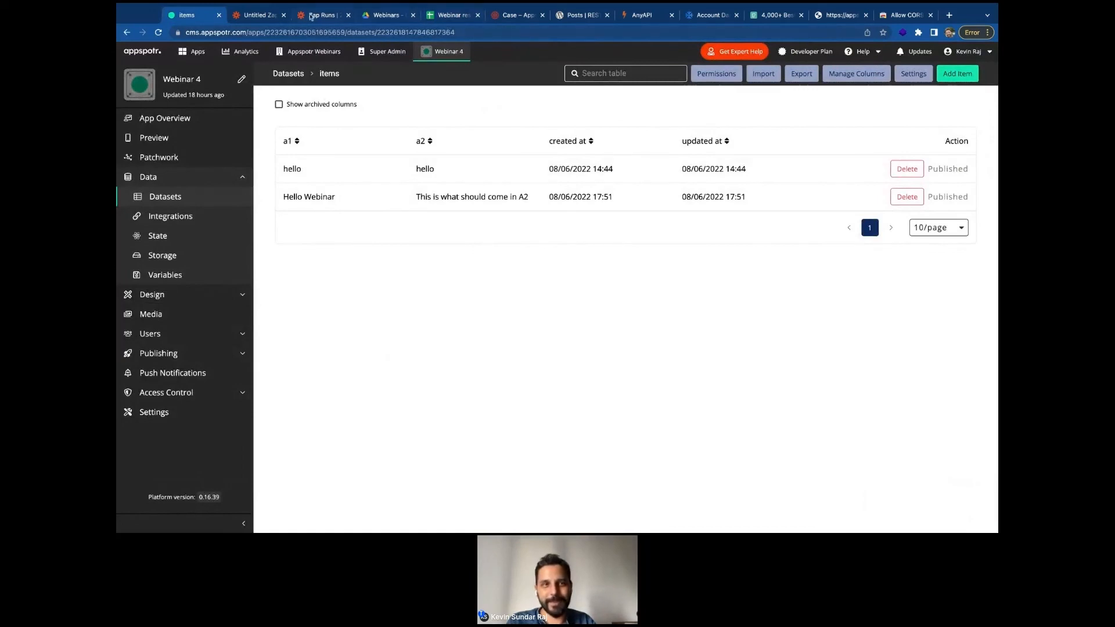
pyautogui.click(266, 16)
pyautogui.scroll(-3, 463, 327)
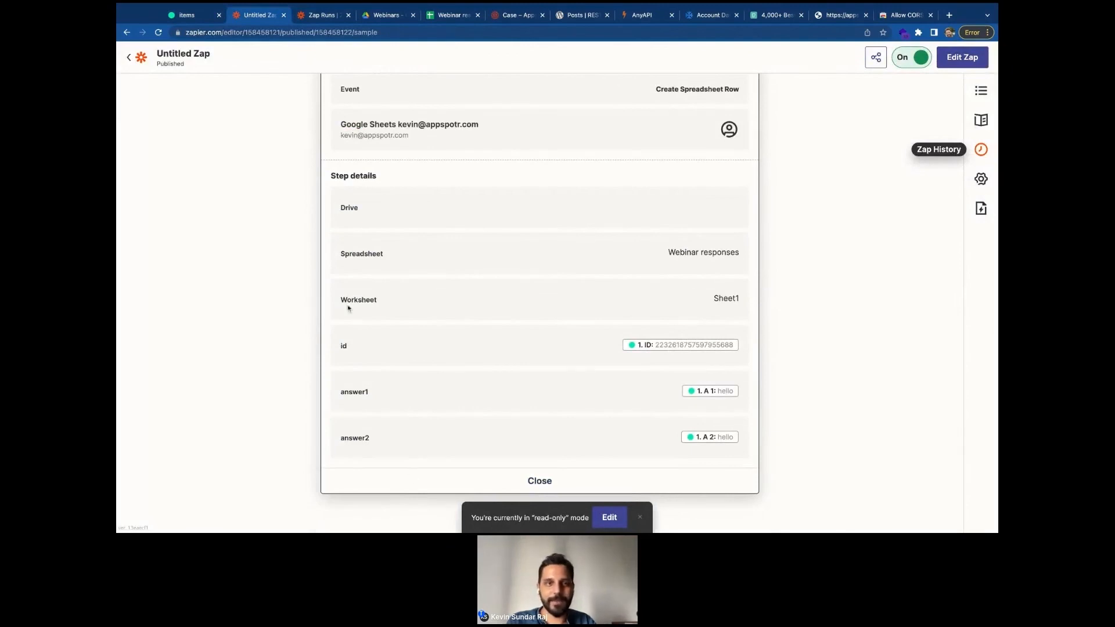
pyautogui.click(184, 16)
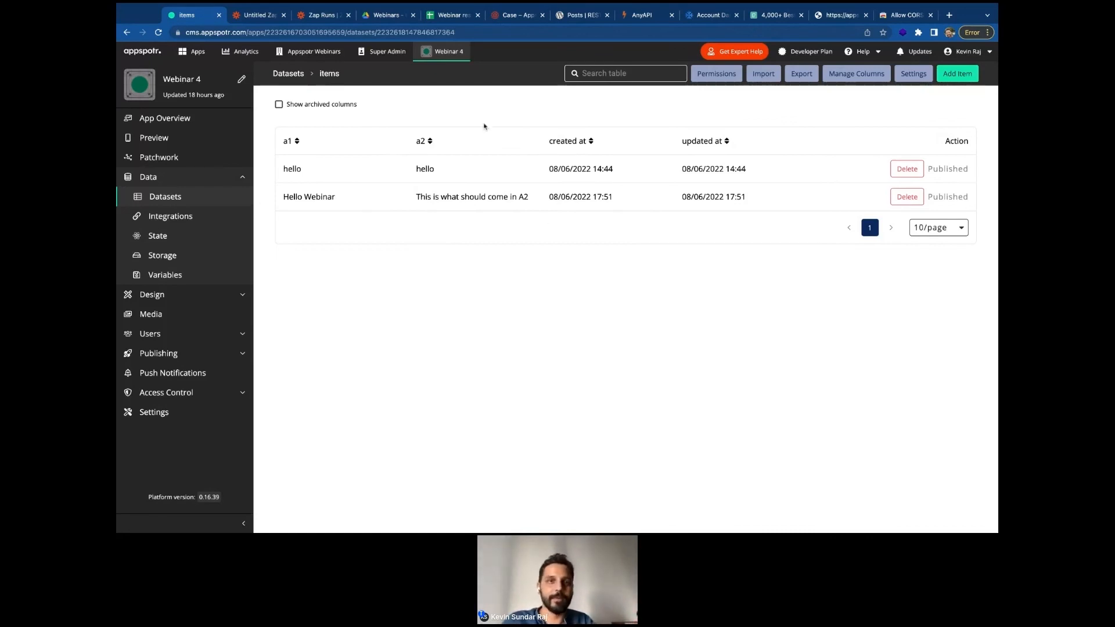
pyautogui.click(452, 16)
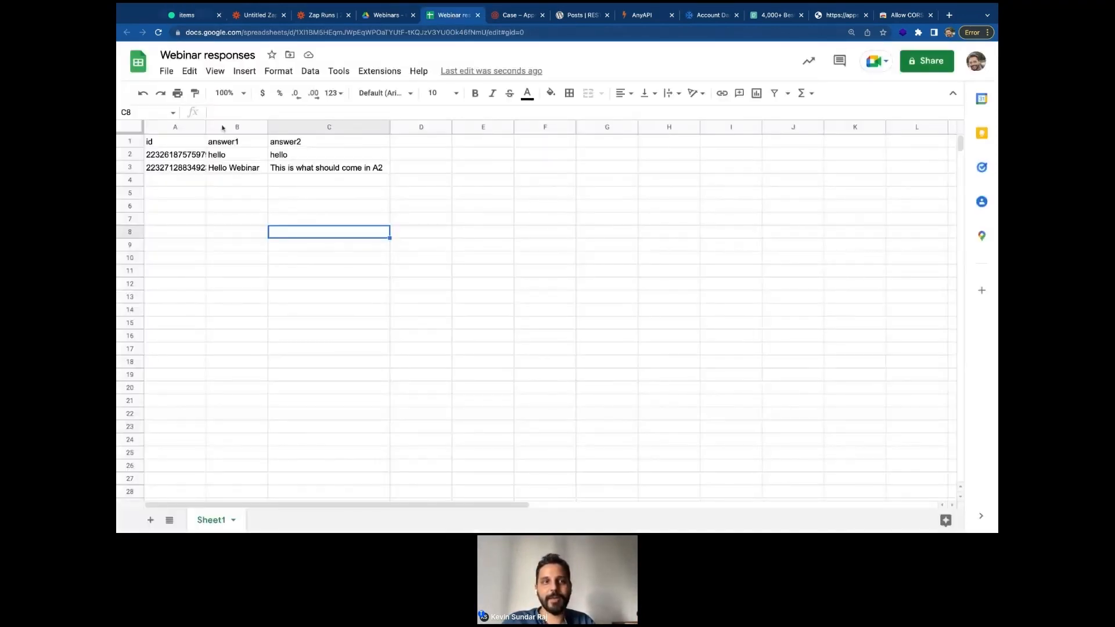
pyautogui.click(225, 182)
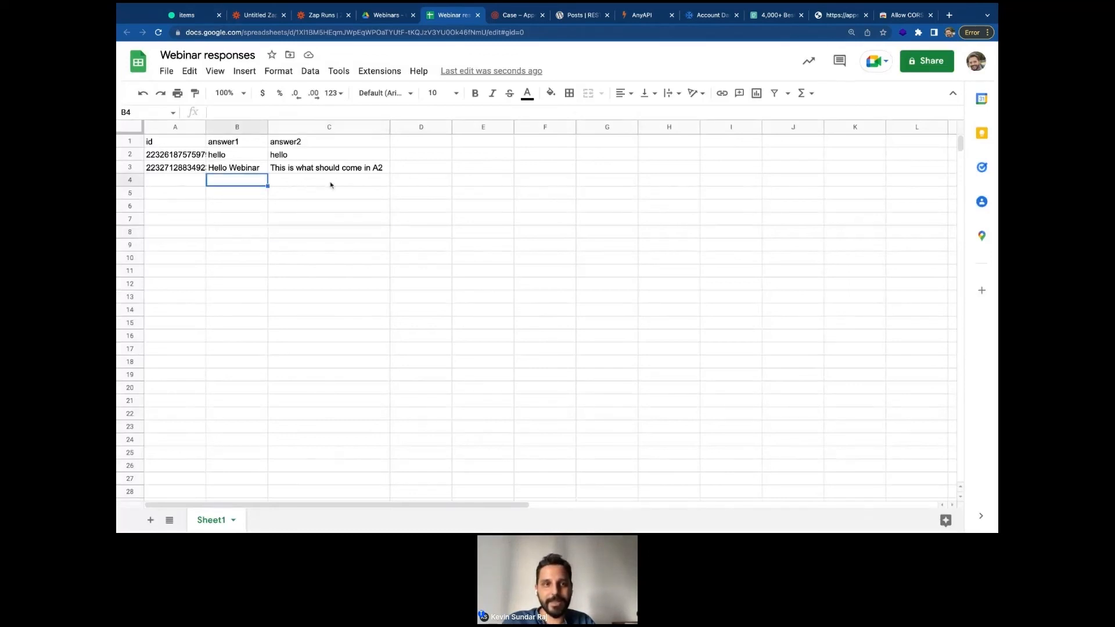
pyautogui.click(192, 16)
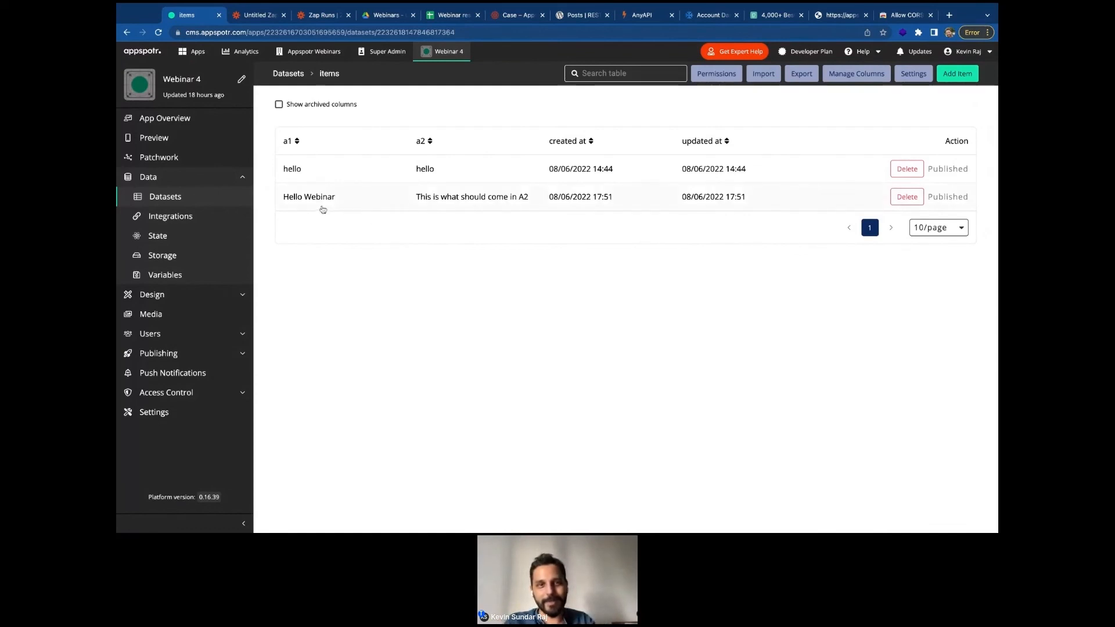
pyautogui.click(445, 15)
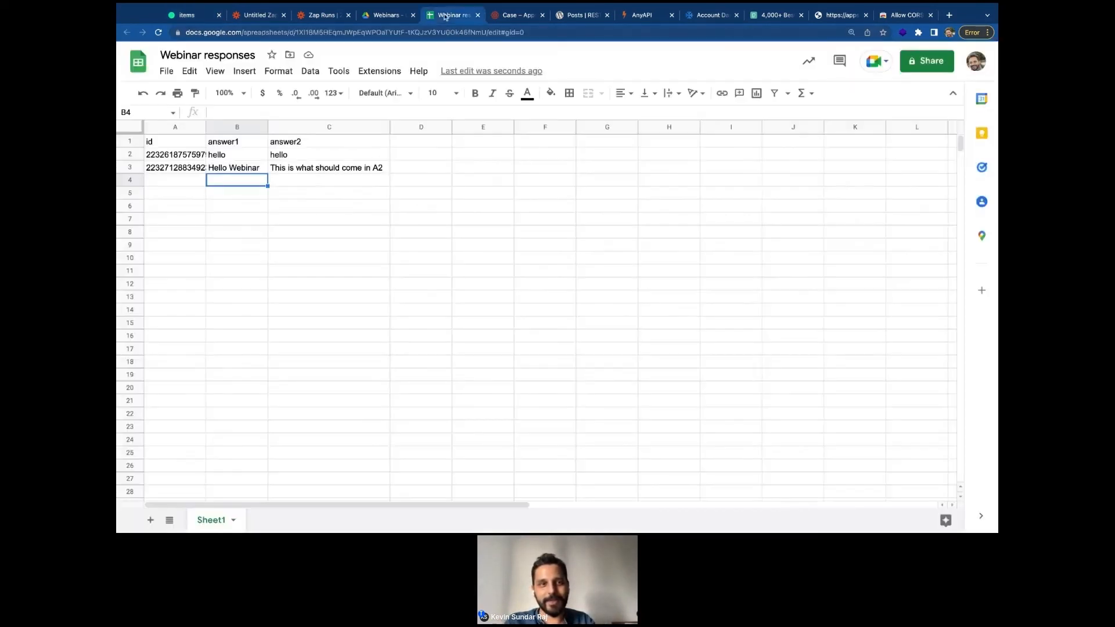
pyautogui.click(189, 15)
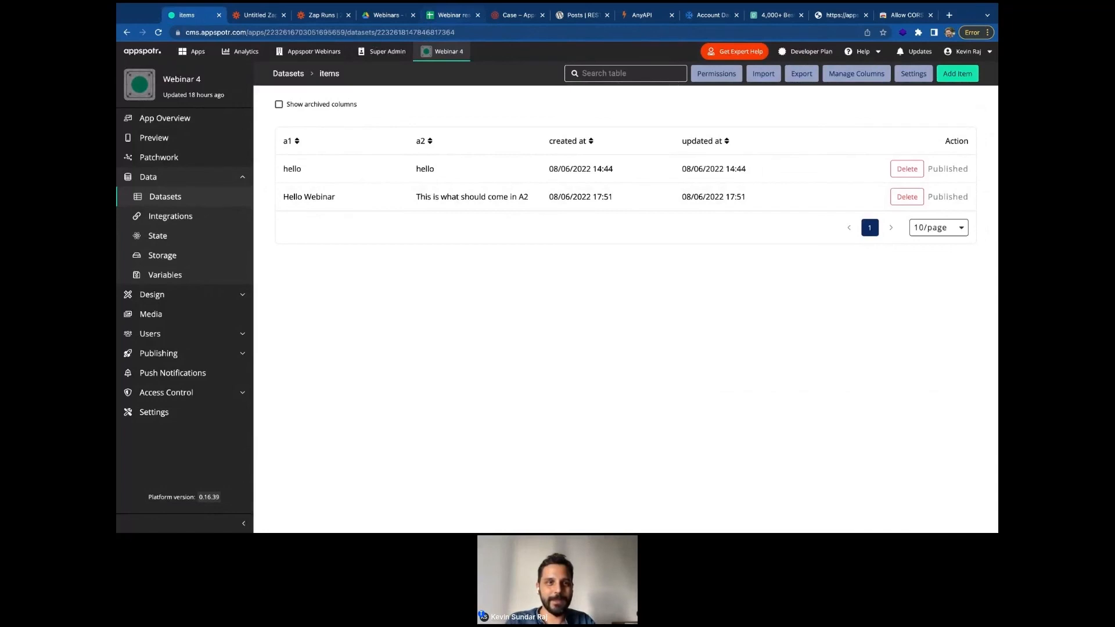
pyautogui.click(448, 15)
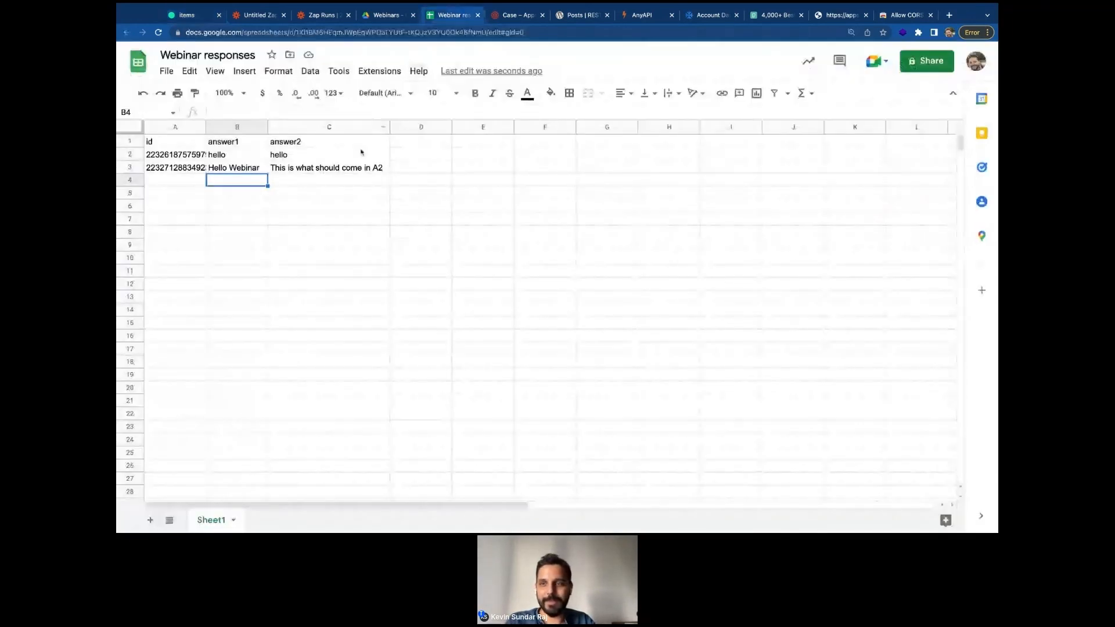
pyautogui.click(192, 16)
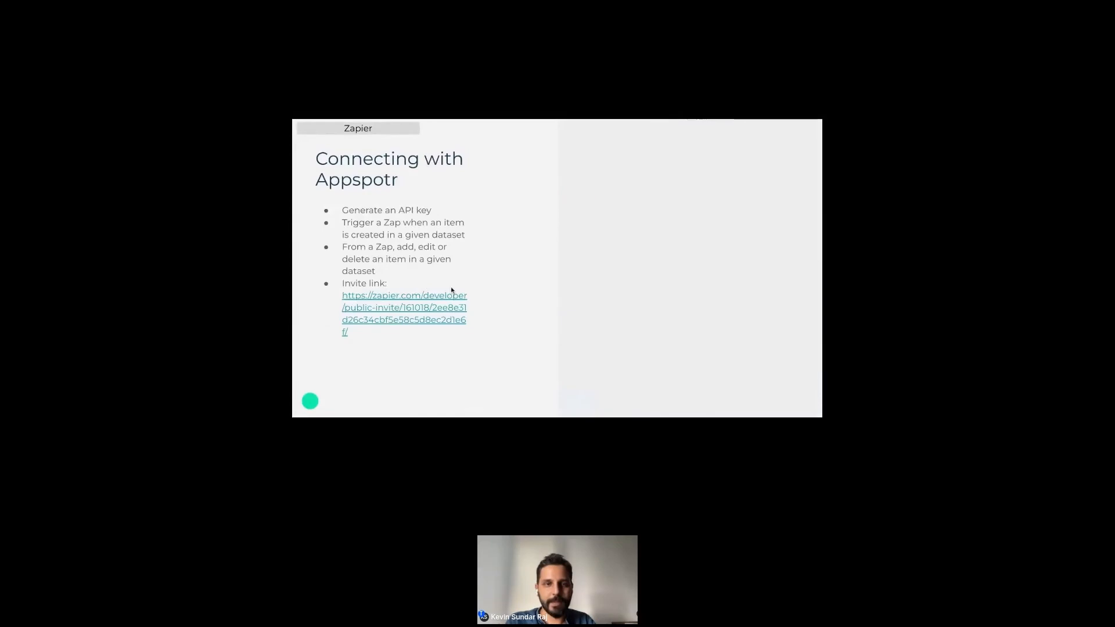
pyautogui.press('Left')
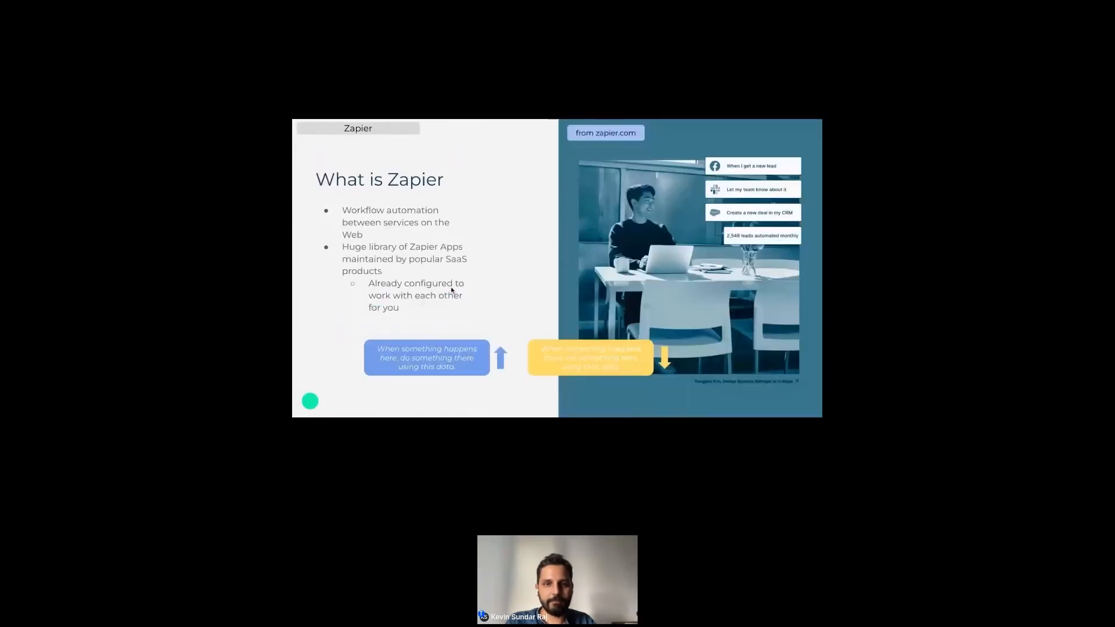